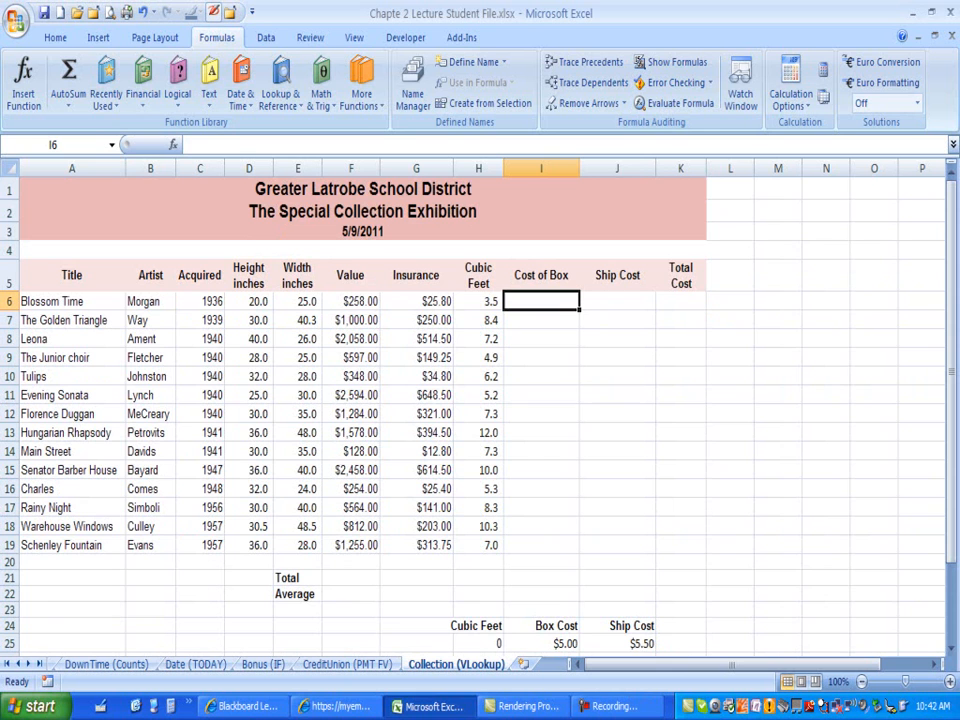
Step: Examine the Cubic Feet values and the empty Cost of Box, Ship Cost and Total Cost cells in row 6
{"action": "left_click_drag", "start_coordinate": [478, 301], "coordinate": [478, 545]}
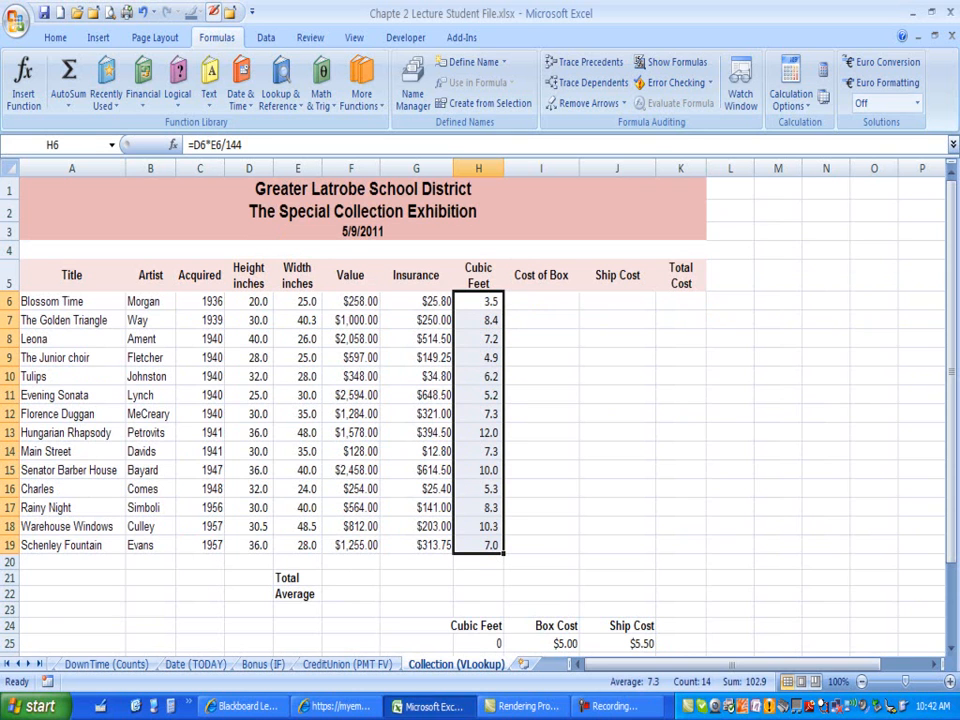
{"action": "left_click", "coordinate": [478, 301]}
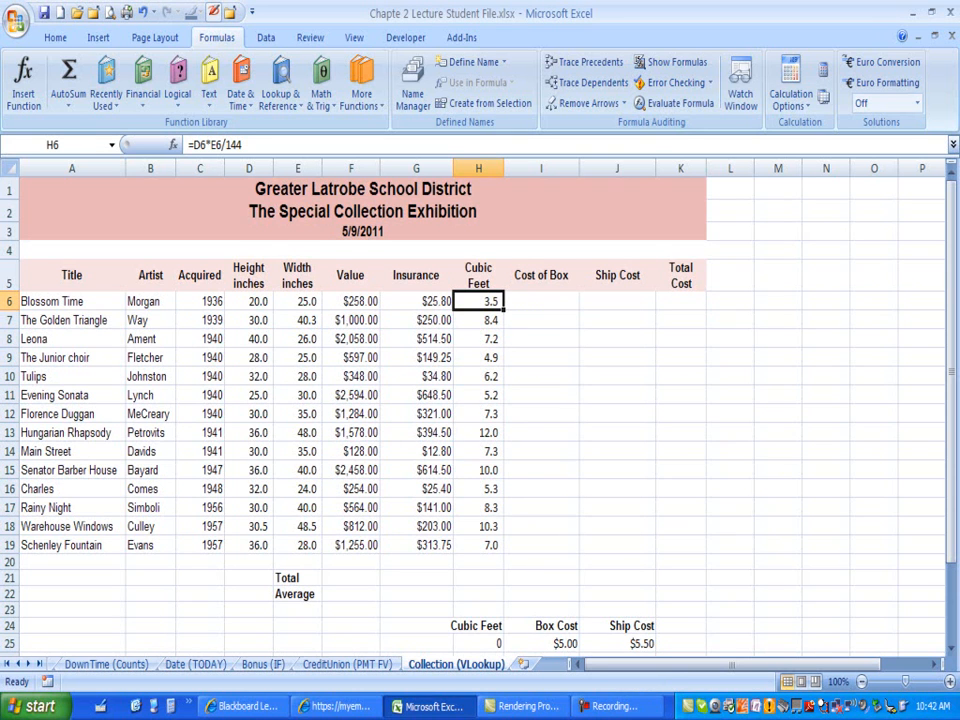
{"action": "left_click", "coordinate": [541, 301]}
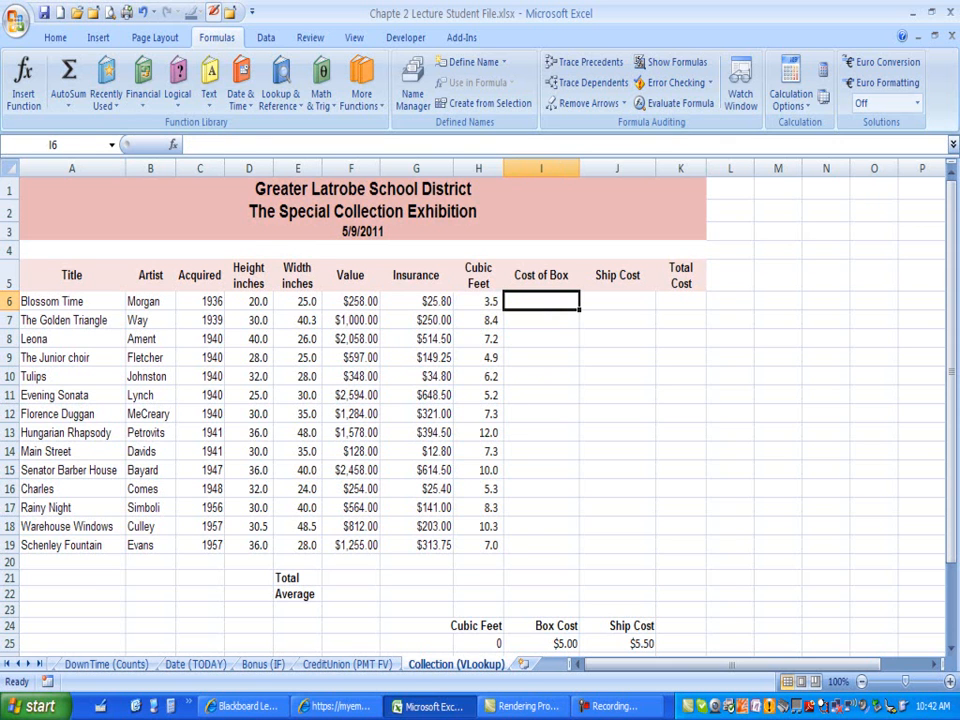
{"action": "left_click", "coordinate": [617, 301]}
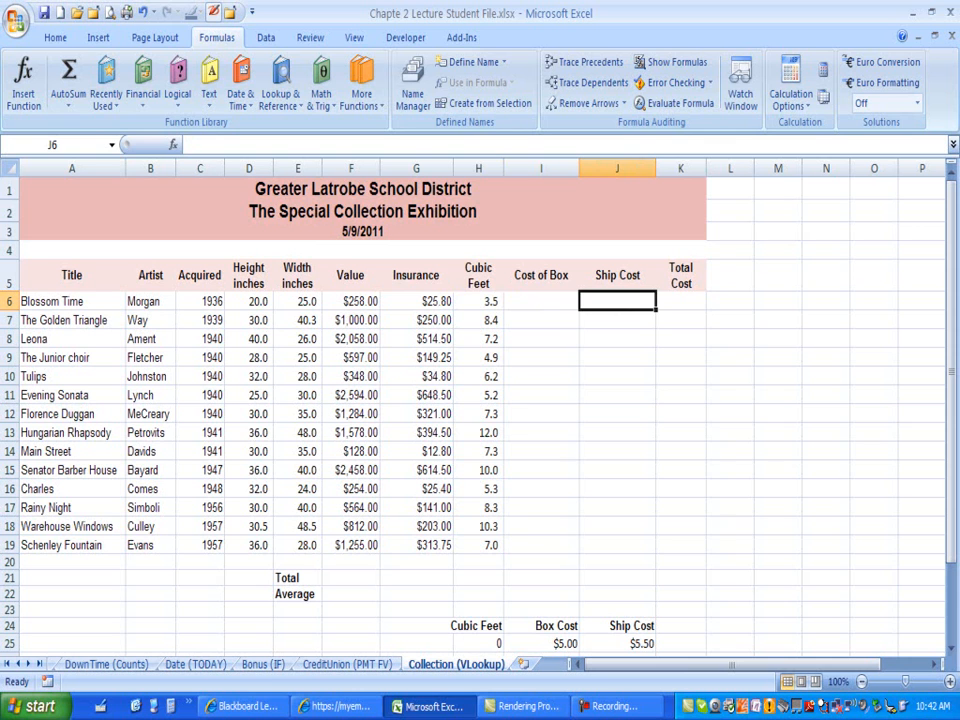
{"action": "left_click", "coordinate": [680, 301]}
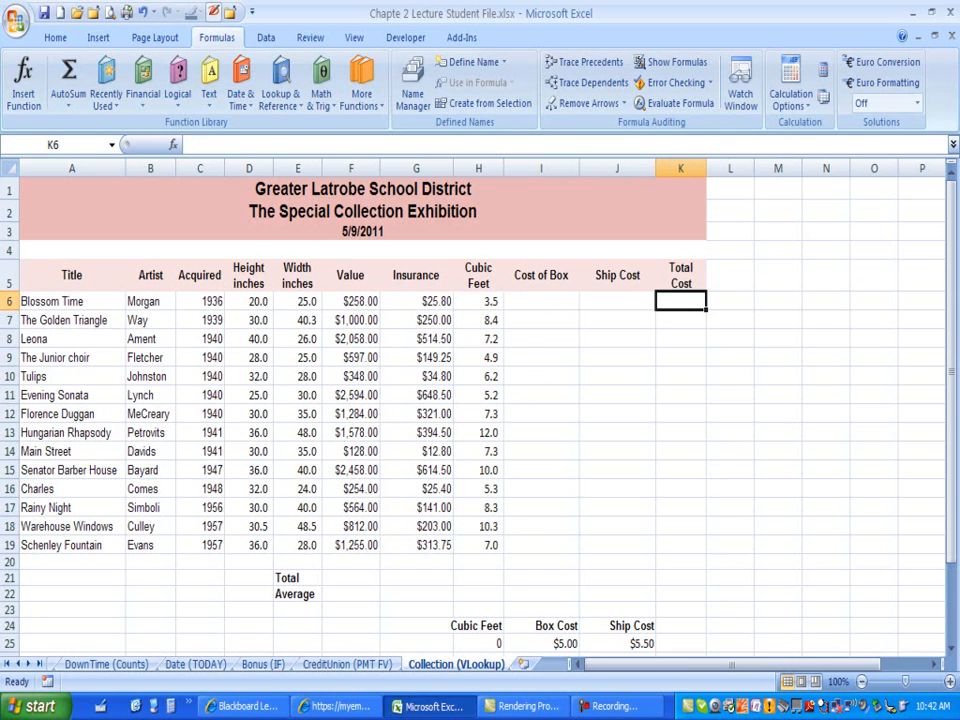
{"action": "left_click", "coordinate": [541, 301]}
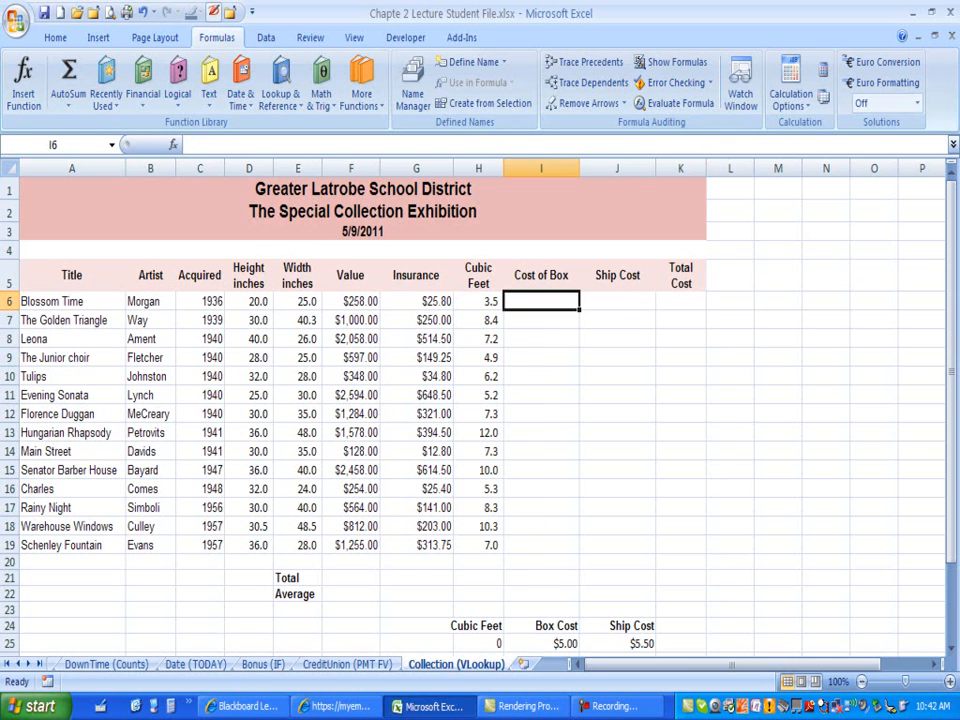
{"action": "left_click", "coordinate": [617, 301]}
{"action": "left_click", "coordinate": [541, 301]}
Step: Examine the lookup table of Cubic Feet, Box Cost and Ship Cost values in H25:J30
{"action": "left_click_drag", "start_coordinate": [952, 340], "coordinate": [952, 420]}
{"action": "left_click_drag", "start_coordinate": [478, 529], "coordinate": [478, 622]}
{"action": "left_click", "coordinate": [541, 529]}
{"action": "left_click_drag", "start_coordinate": [541, 529], "coordinate": [541, 622]}
{"action": "left_click", "coordinate": [478, 529]}
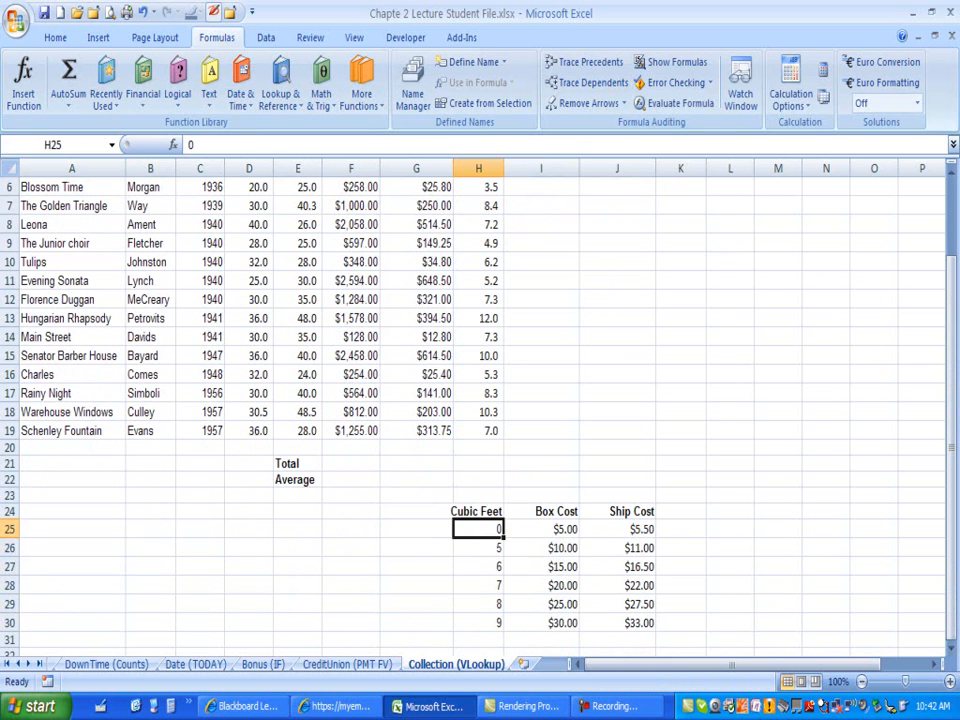
{"action": "left_click_drag", "start_coordinate": [617, 529], "coordinate": [617, 622]}
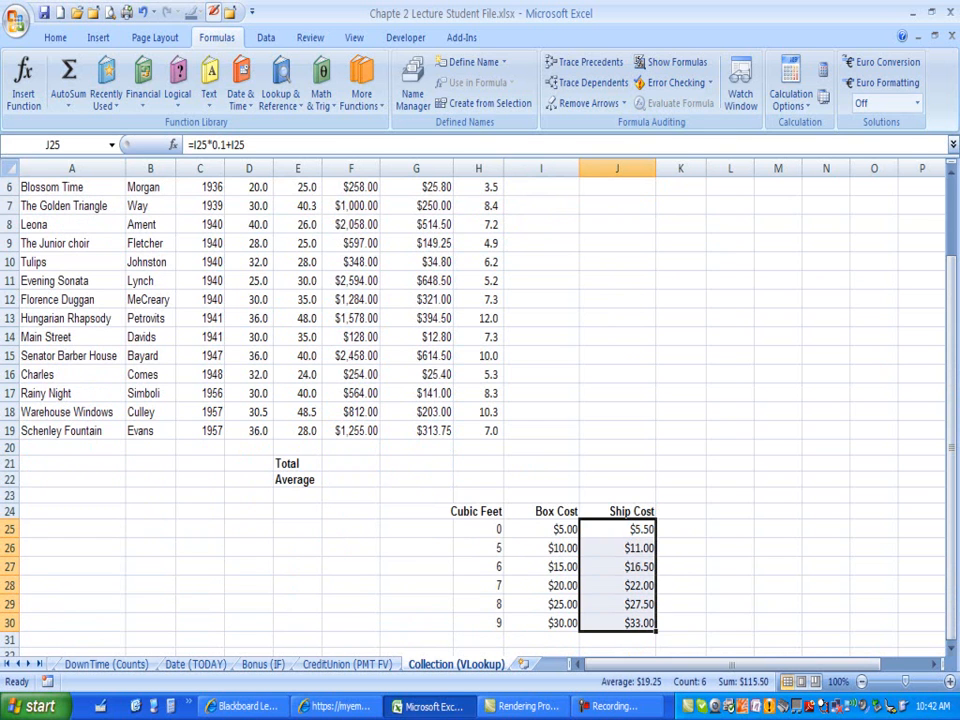
{"action": "left_click_drag", "start_coordinate": [478, 529], "coordinate": [478, 622]}
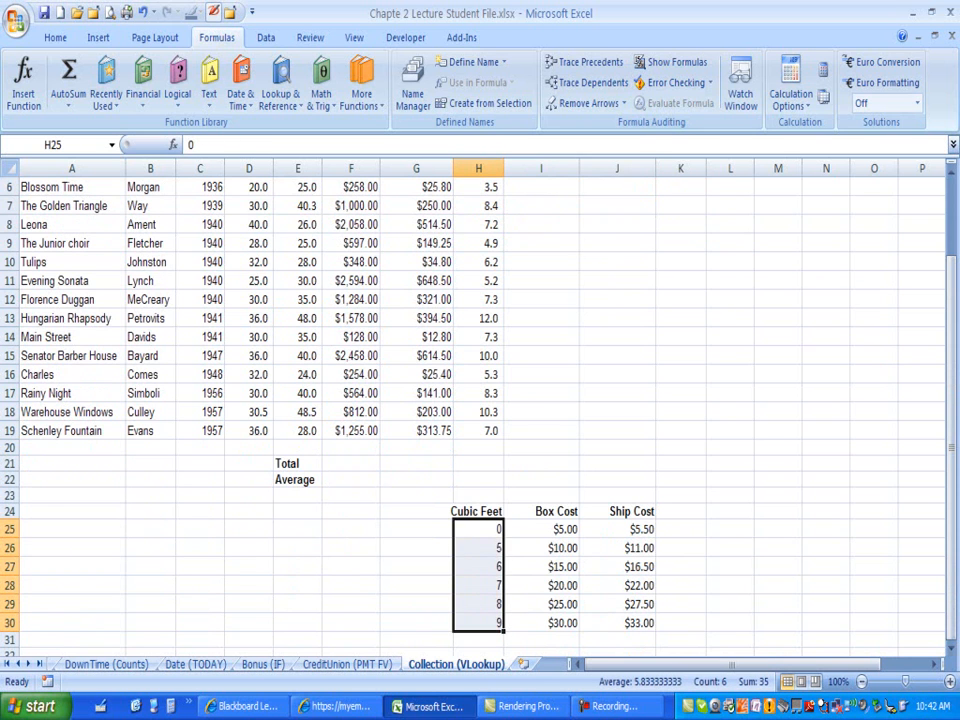
{"action": "left_click", "coordinate": [478, 187]}
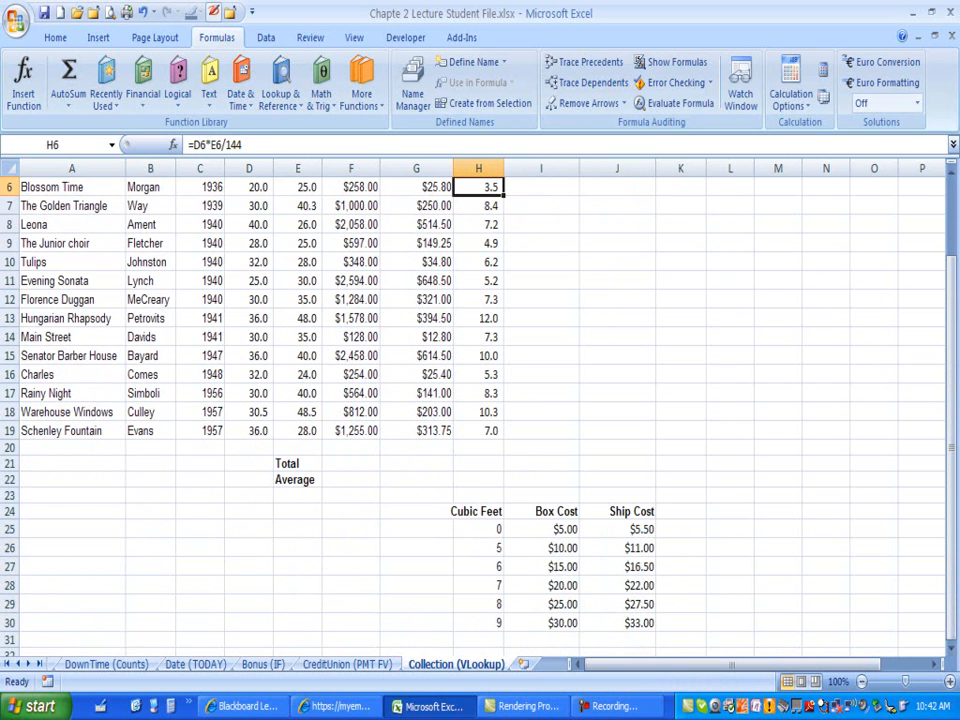
{"action": "left_click_drag", "start_coordinate": [478, 529], "coordinate": [478, 622]}
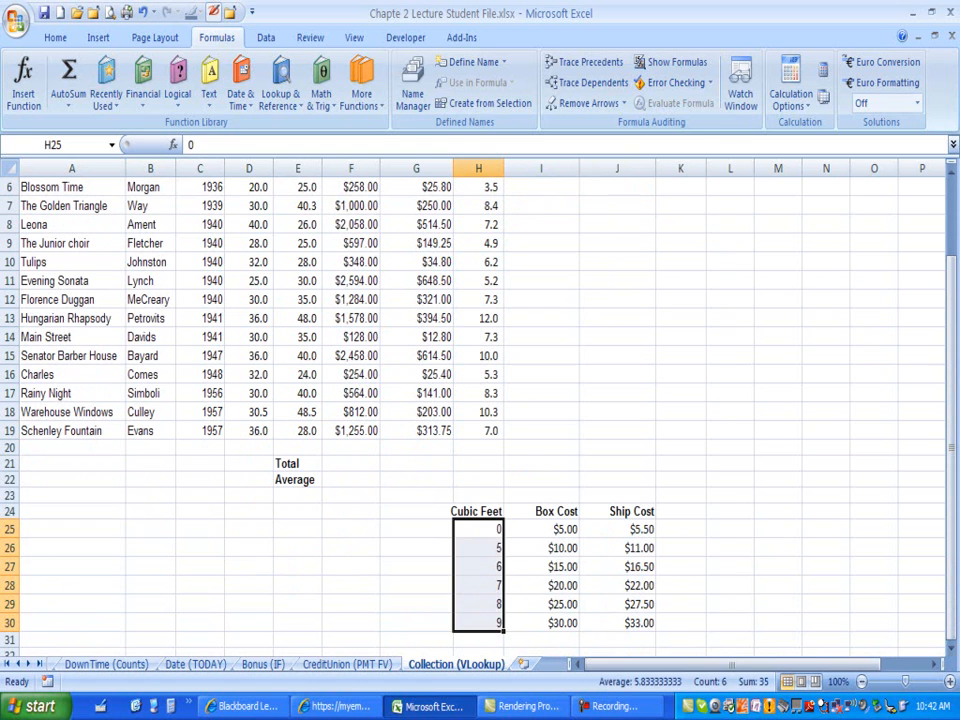
{"action": "left_click", "coordinate": [478, 529]}
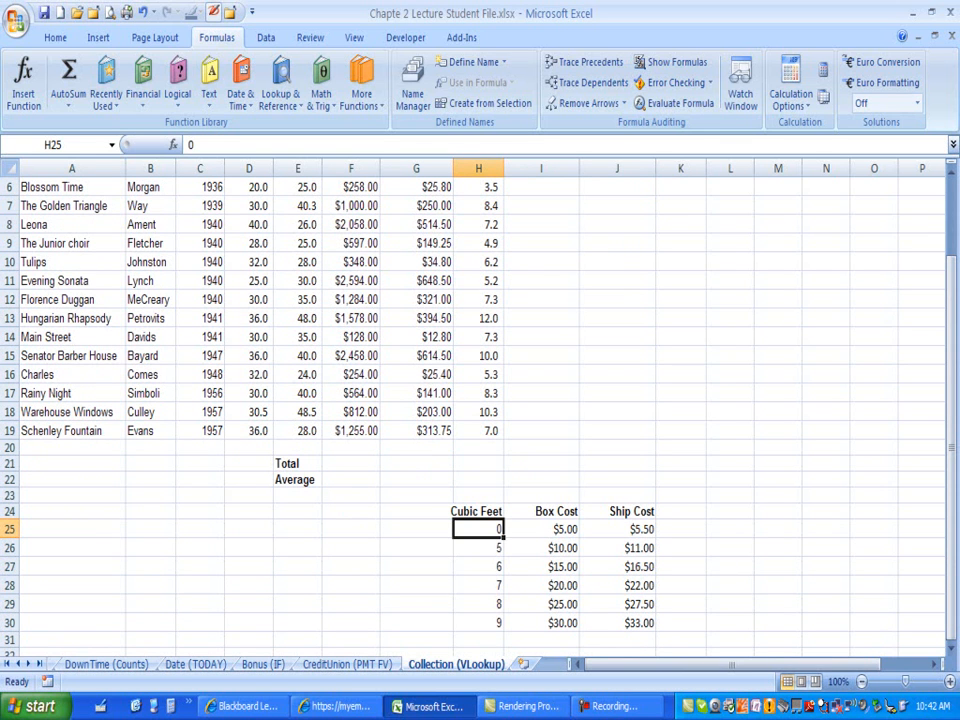
{"action": "left_click", "coordinate": [478, 548]}
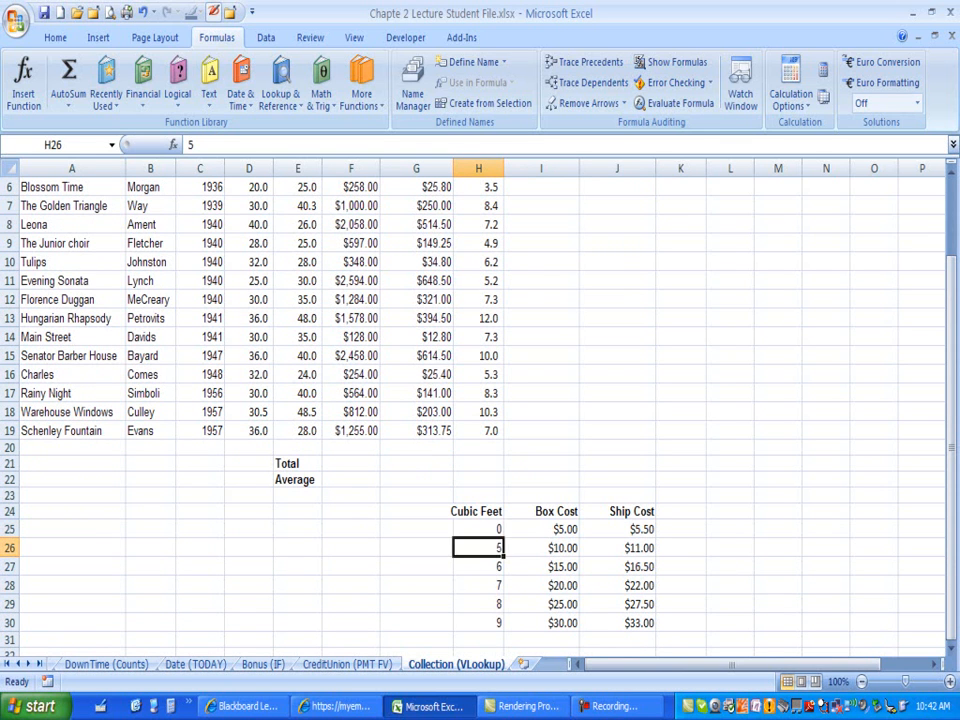
{"action": "left_click", "coordinate": [478, 529]}
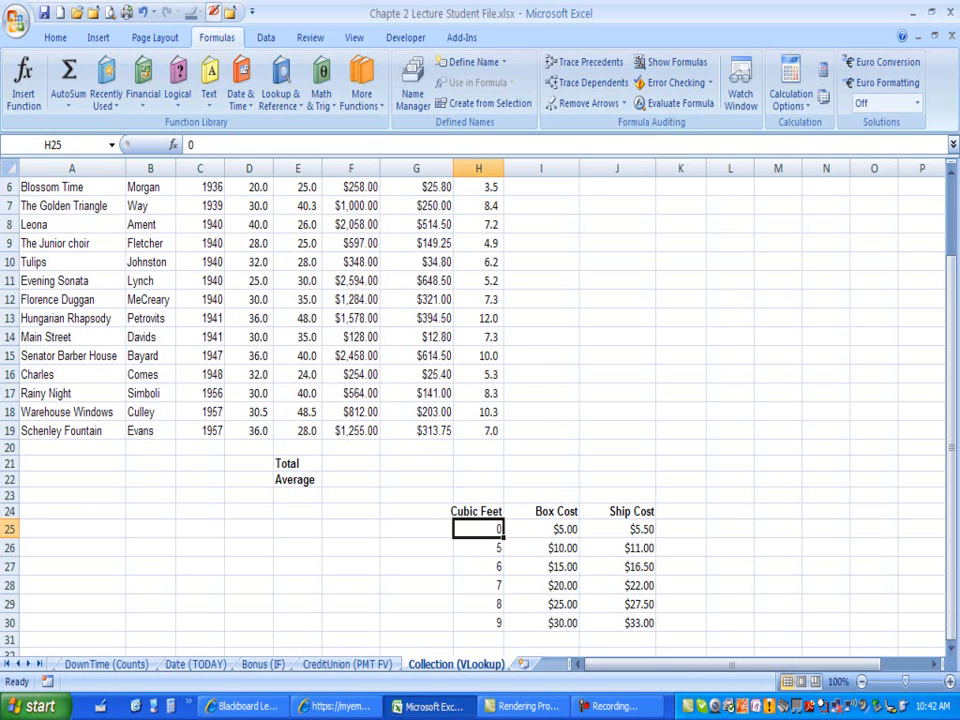
{"action": "left_click", "coordinate": [541, 529]}
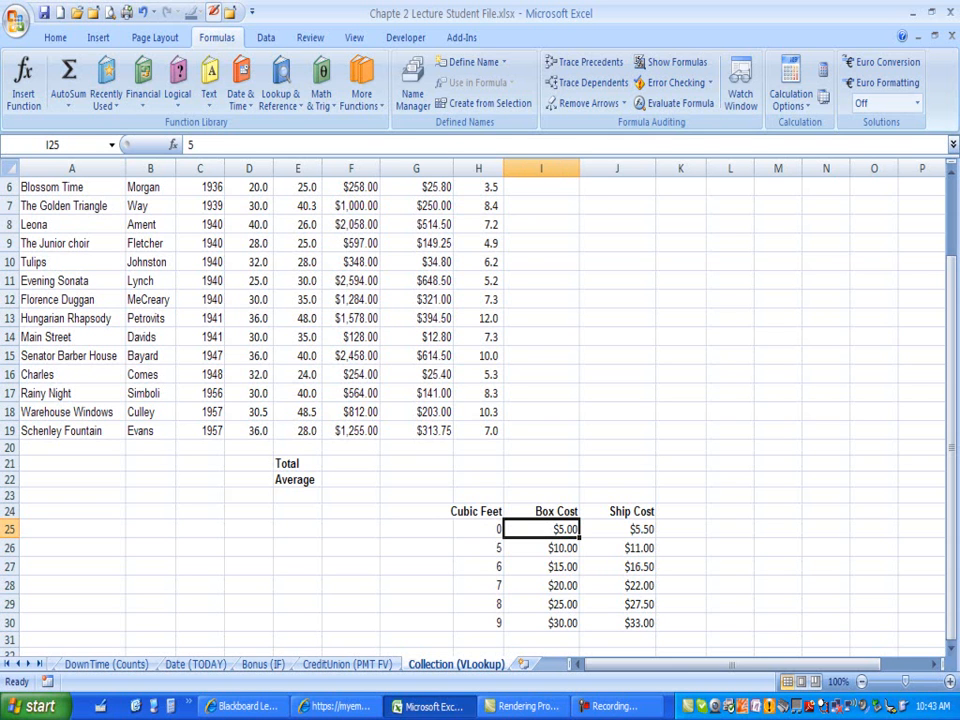
{"action": "left_click", "coordinate": [617, 529]}
{"action": "left_click", "coordinate": [478, 529]}
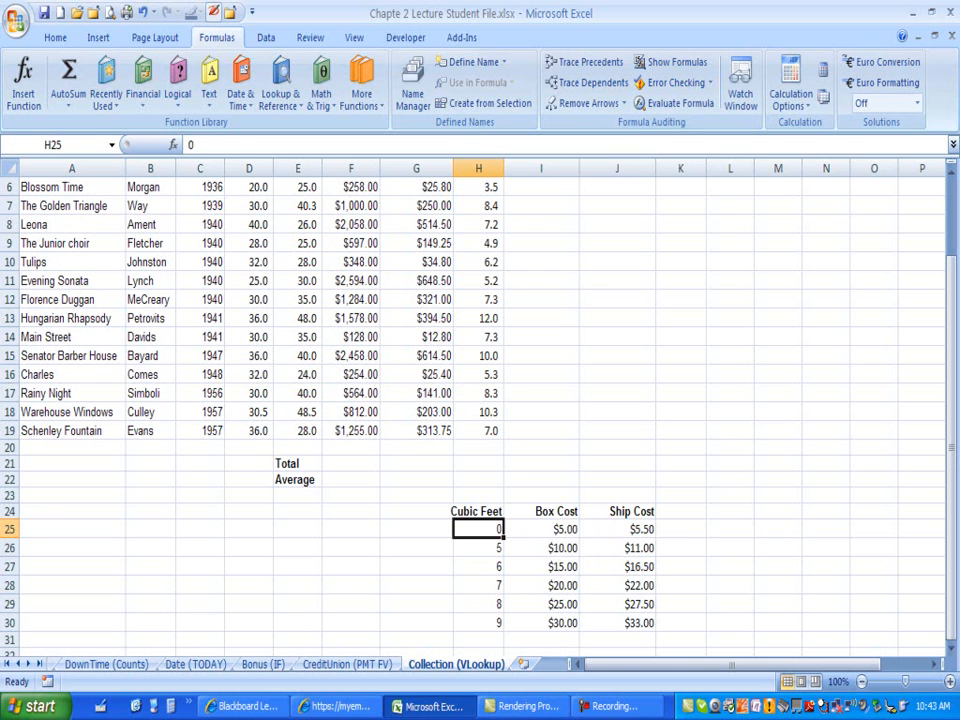
{"action": "scroll", "coordinate": [478, 400], "scroll_direction": "up", "scroll_amount": 1}
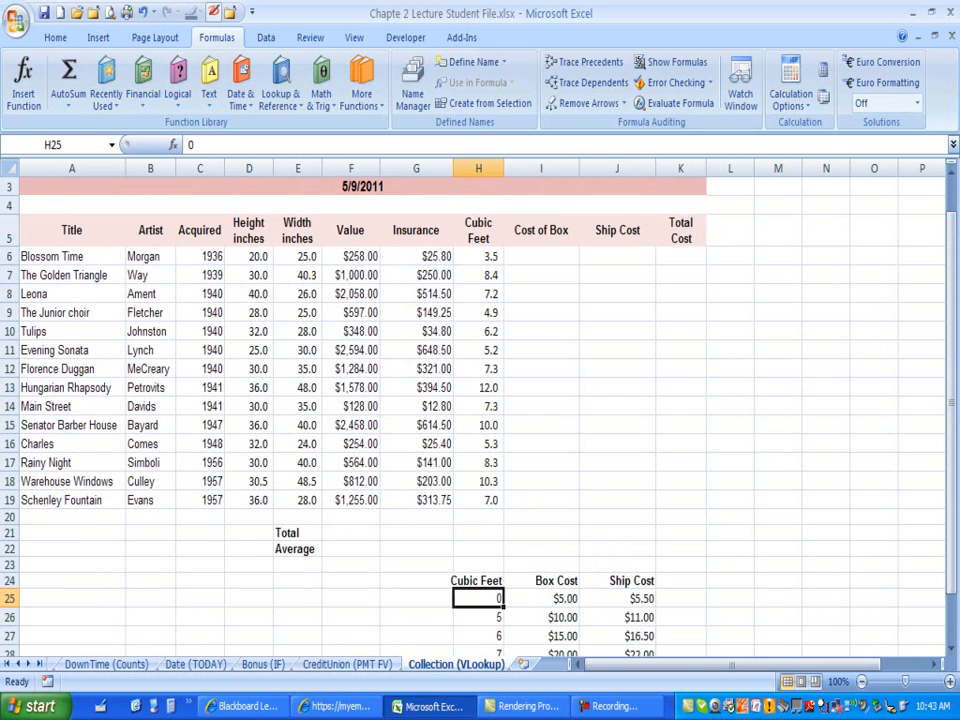
Step: Insert a VLOOKUP function in cell I6 with H6 as the lookup value
{"action": "left_click", "coordinate": [541, 256]}
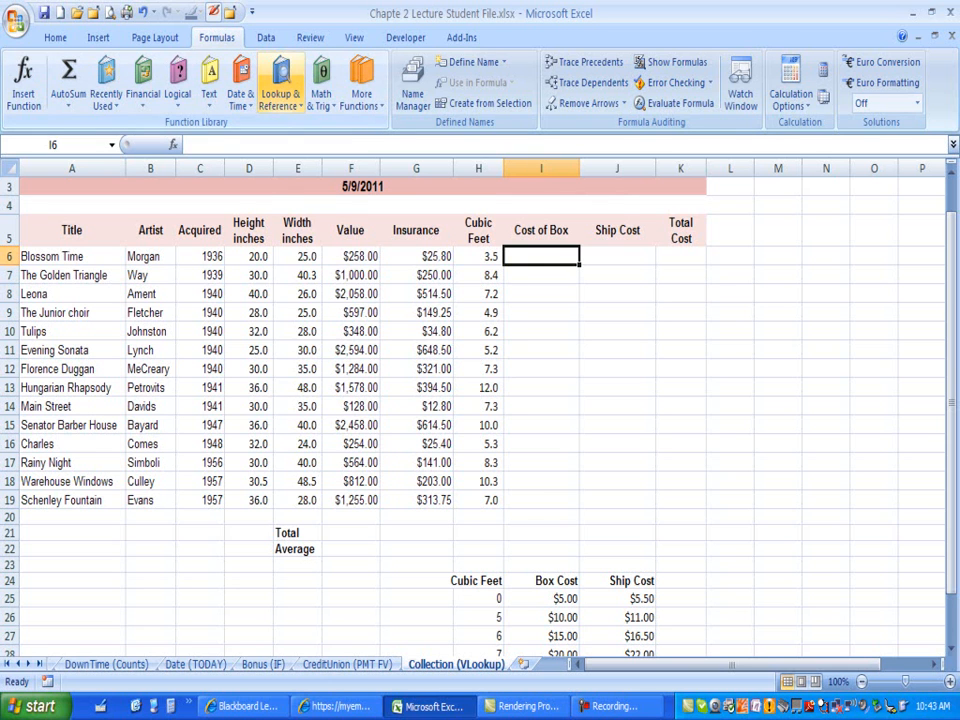
{"action": "left_click", "coordinate": [281, 96]}
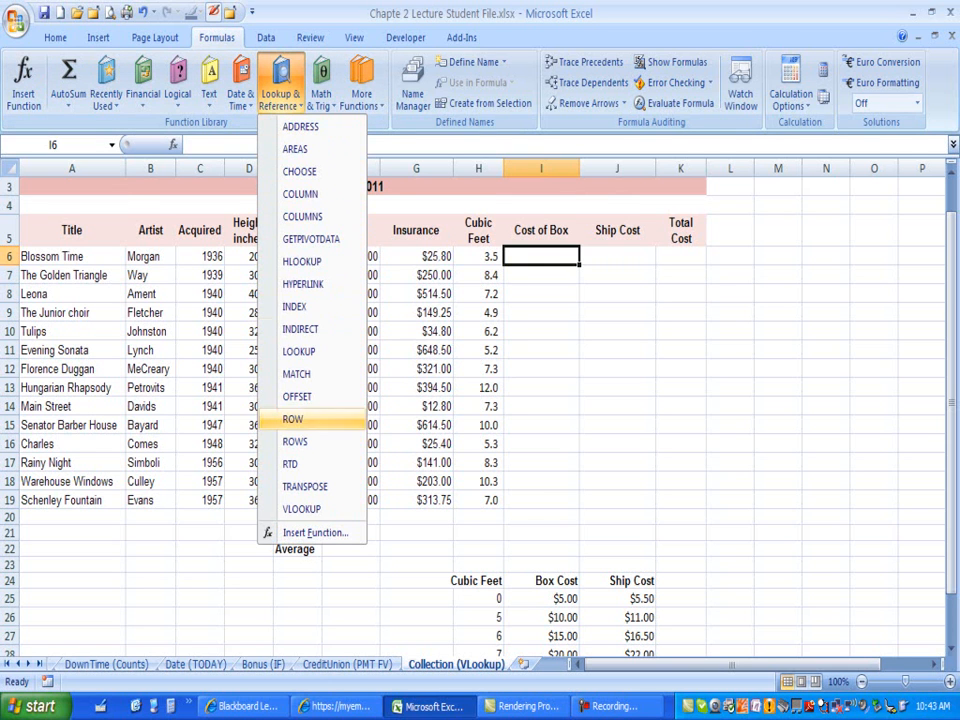
{"action": "left_click", "coordinate": [301, 508]}
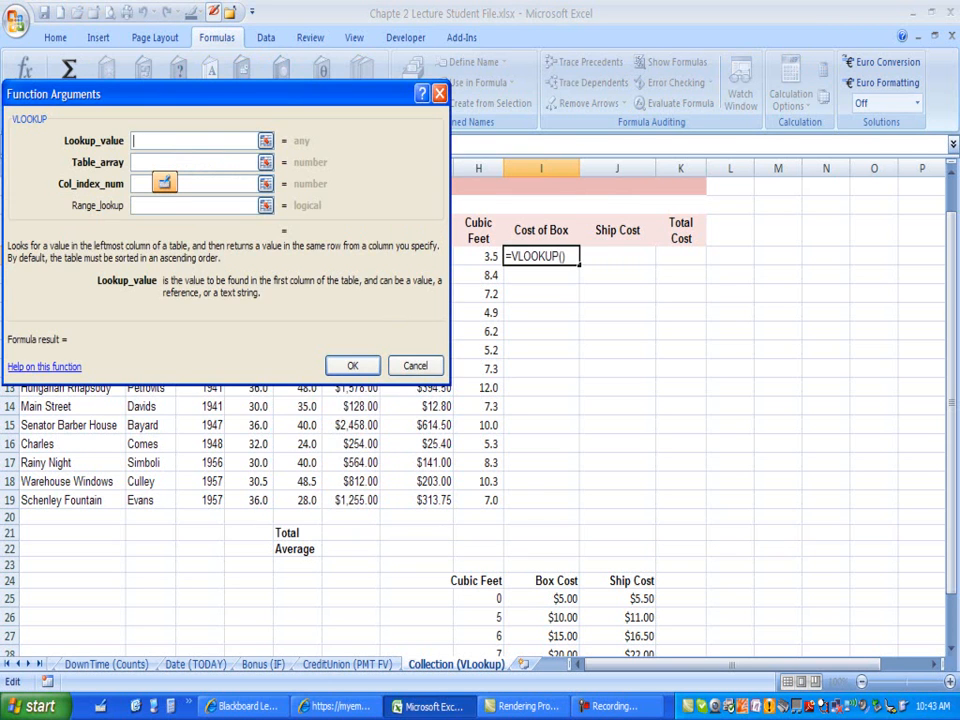
{"action": "mouse_move", "coordinate": [135, 150]}
{"action": "left_mouse_down"}
{"action": "mouse_move", "coordinate": [60, 125]}
{"action": "mouse_move", "coordinate": [110, 205]}
{"action": "left_mouse_up"}
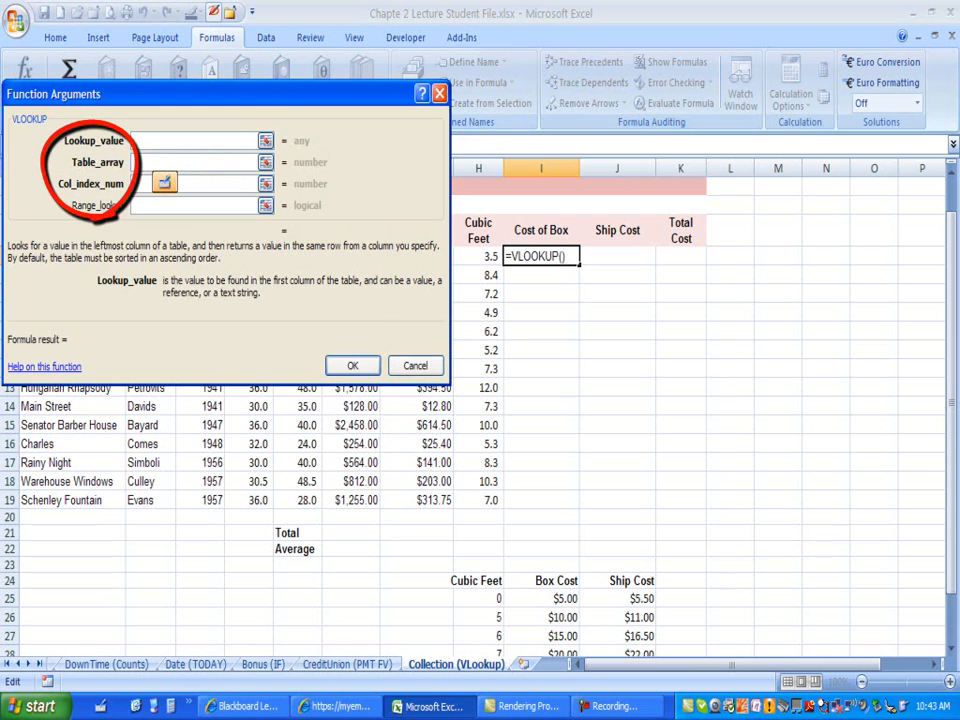
{"action": "mouse_move", "coordinate": [18, 148]}
{"action": "left_mouse_down"}
{"action": "mouse_move", "coordinate": [57, 142]}
{"action": "mouse_move", "coordinate": [35, 121]}
{"action": "left_mouse_up"}
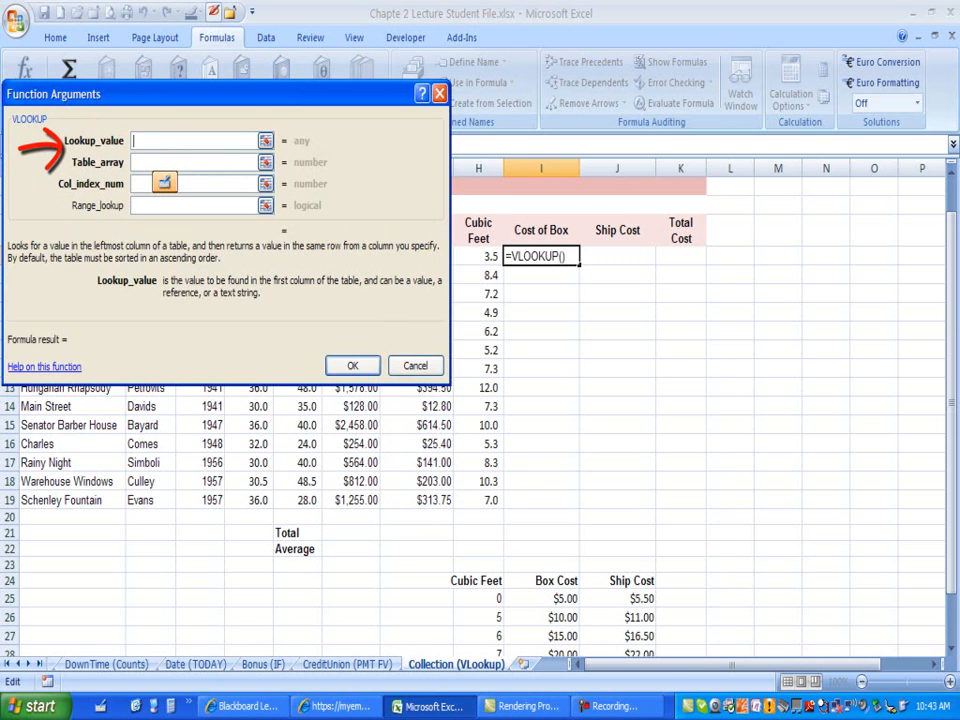
{"action": "type", "text": "H6"}
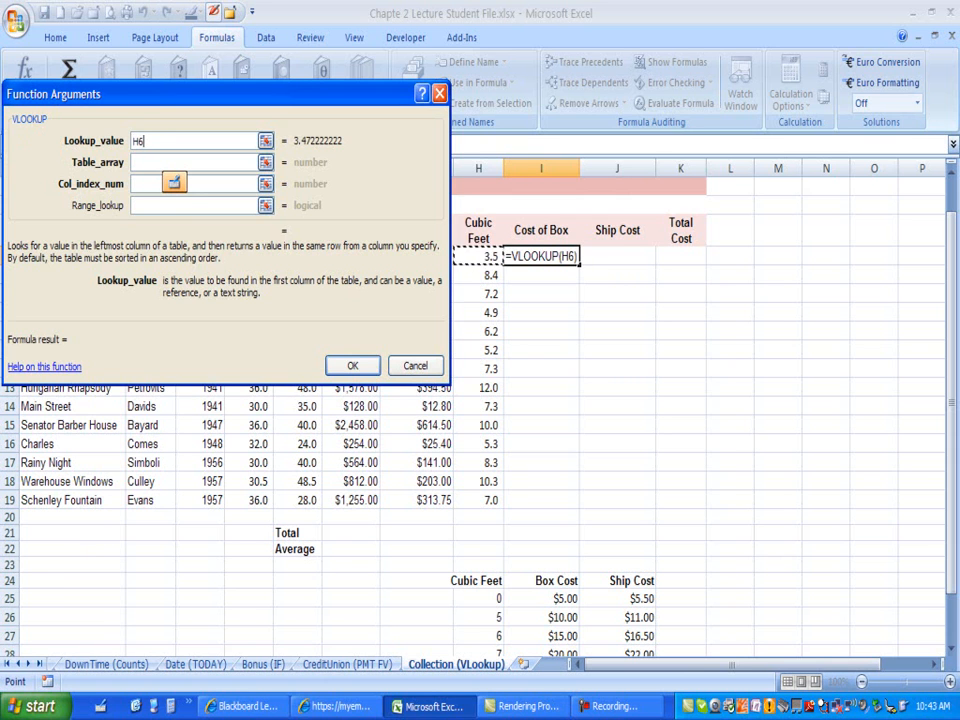
{"action": "key", "text": "Tab"}
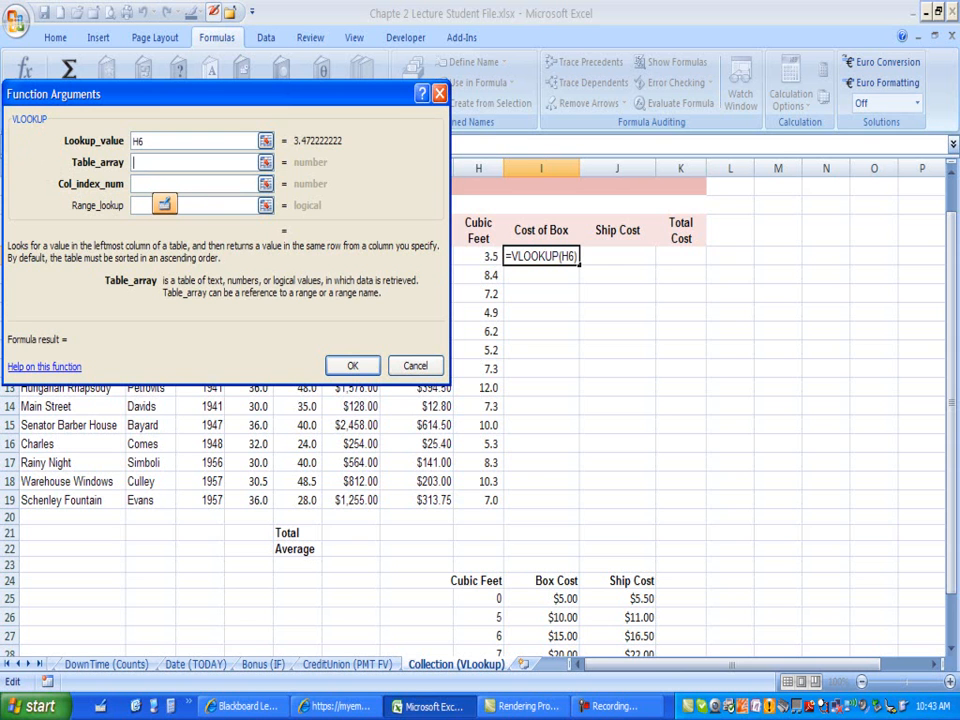
Step: Set the VLOOKUP table array to the absolute range $H$25:$J$30
{"action": "left_click_drag", "start_coordinate": [951, 450], "coordinate": [951, 476]}
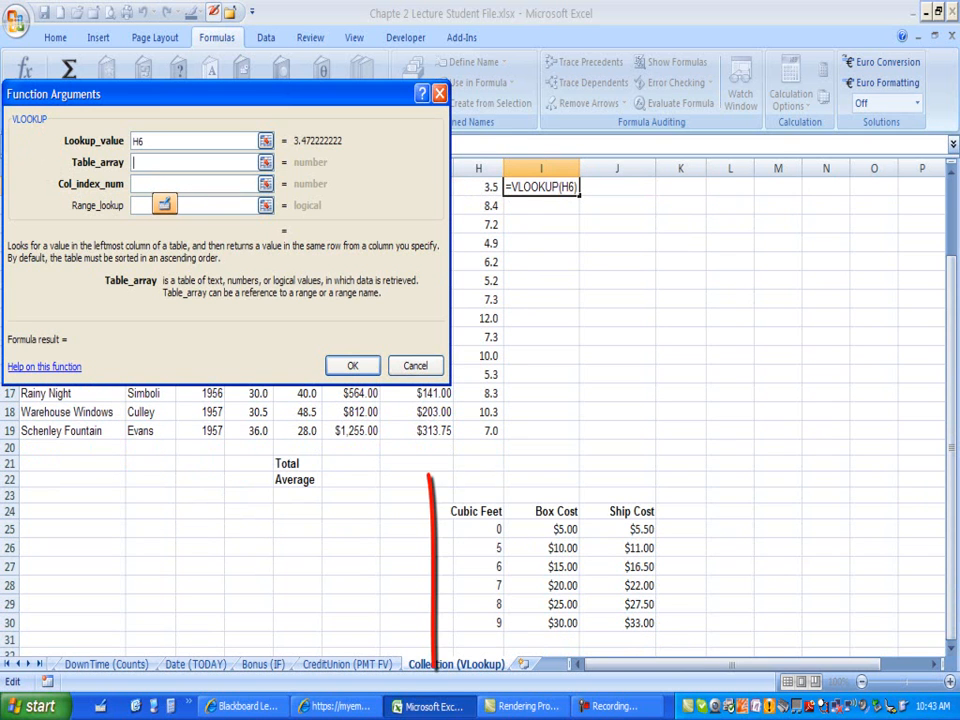
{"action": "mouse_move", "coordinate": [478, 529]}
{"action": "left_mouse_down"}
{"action": "mouse_move", "coordinate": [640, 533]}
{"action": "mouse_move", "coordinate": [645, 625]}
{"action": "left_mouse_up"}
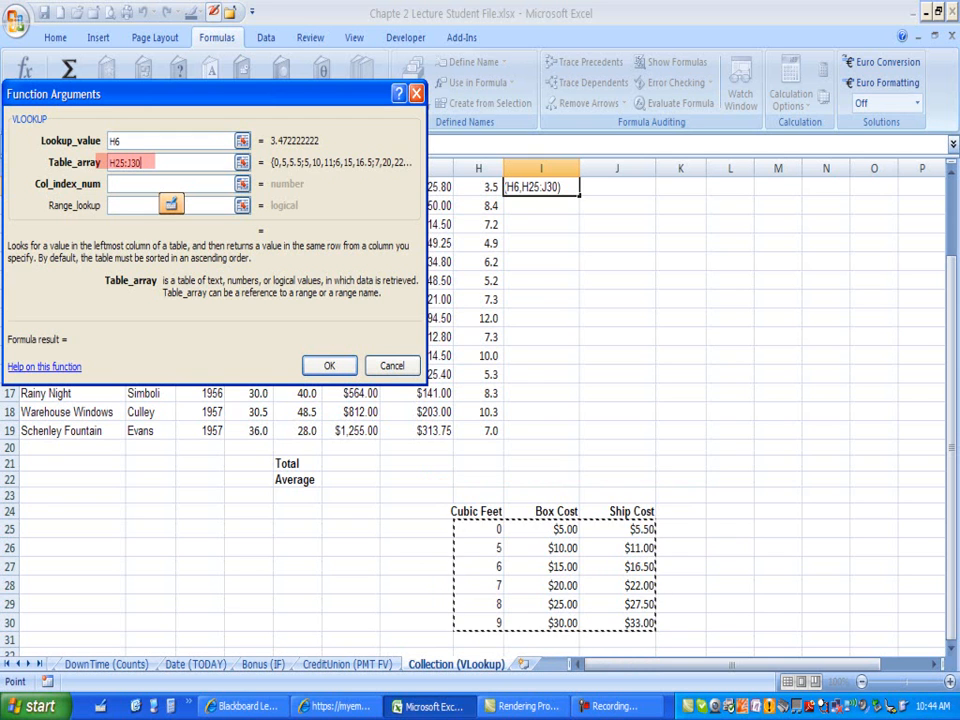
{"action": "key", "text": "F4"}
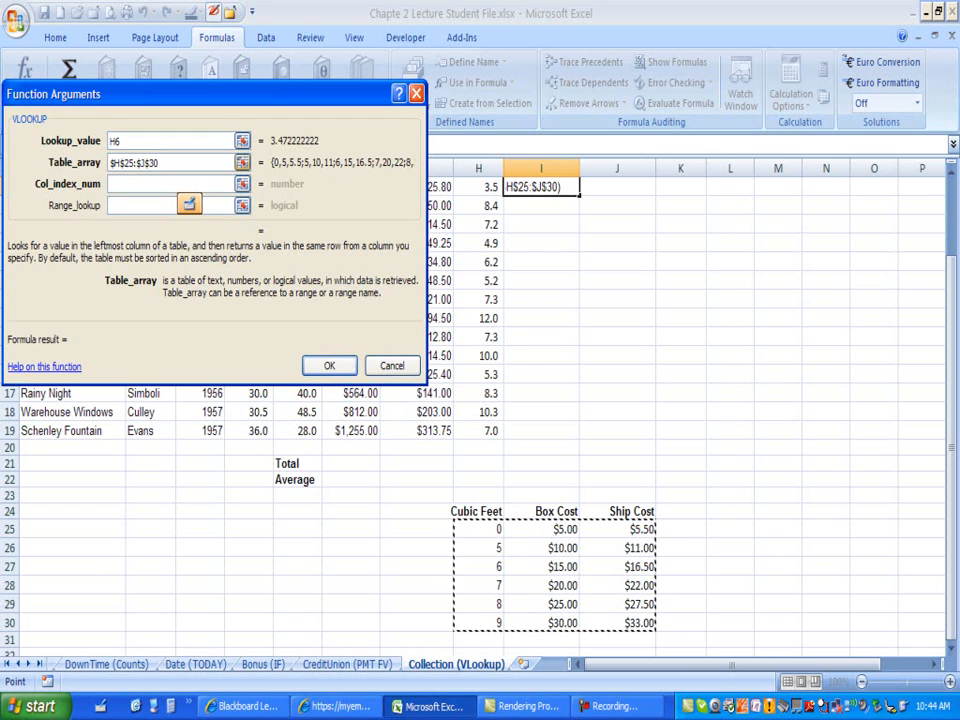
Step: Set the column index number to 2 and finish the VLOOKUP formula in I6
{"action": "key", "text": "shift+Tab"}
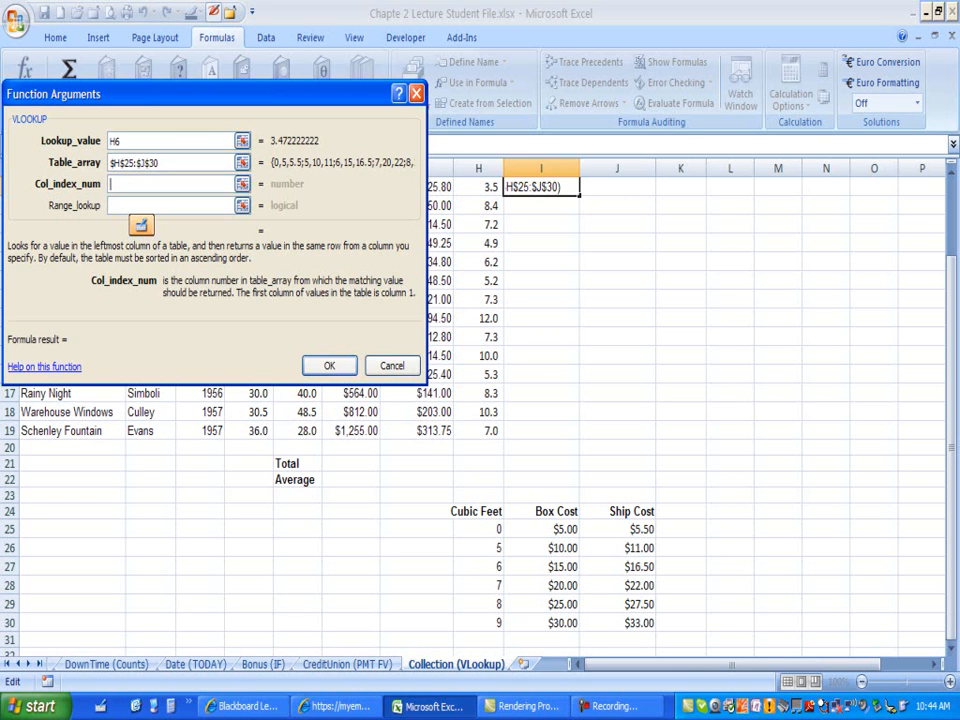
{"action": "left_click_drag", "start_coordinate": [632, 378], "coordinate": [577, 478]}
{"action": "left_click_drag", "start_coordinate": [566, 425], "coordinate": [617, 463]}
{"action": "type", "text": "2"}
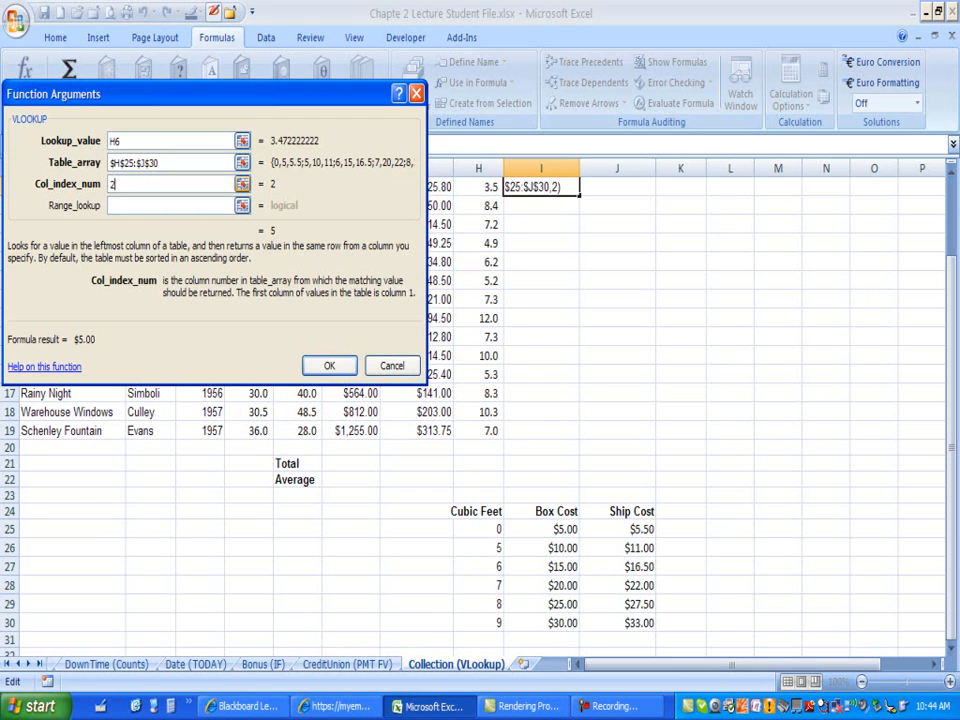
{"action": "left_click", "coordinate": [150, 141]}
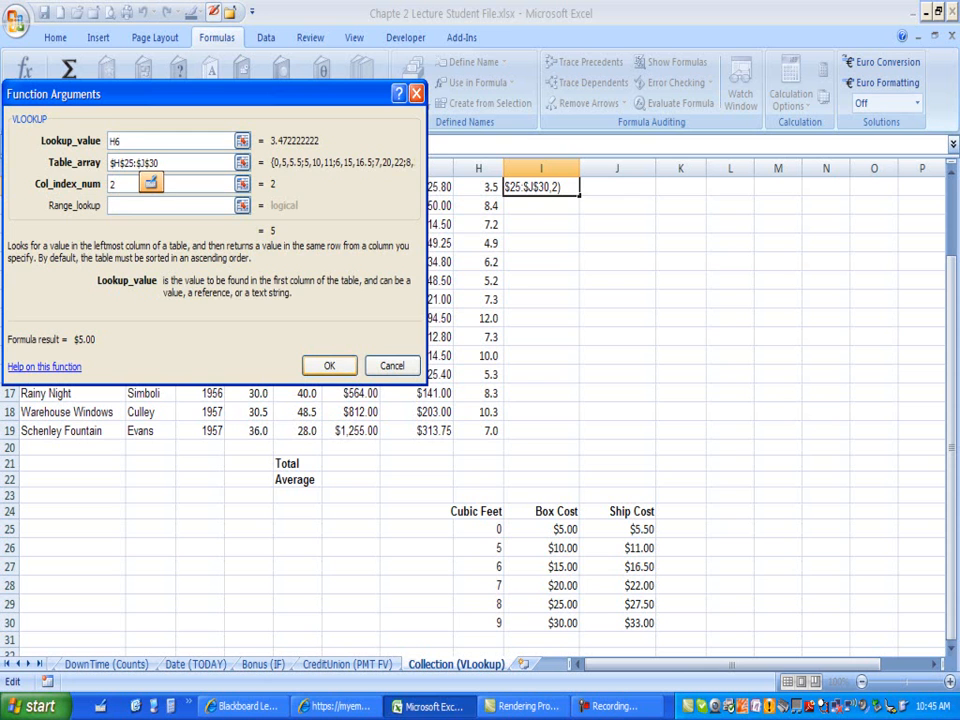
{"action": "key", "text": "Return"}
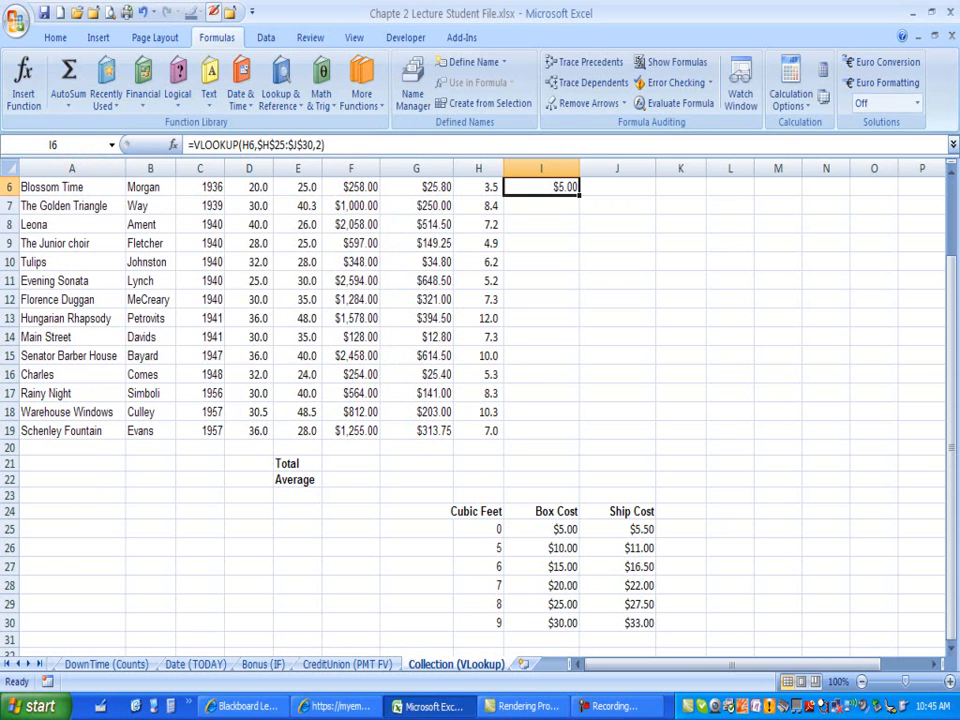
Step: Compare cell H6's cubic feet with the Cubic Feet entries of the lookup table
{"action": "left_click_drag", "start_coordinate": [951, 376], "coordinate": [951, 362]}
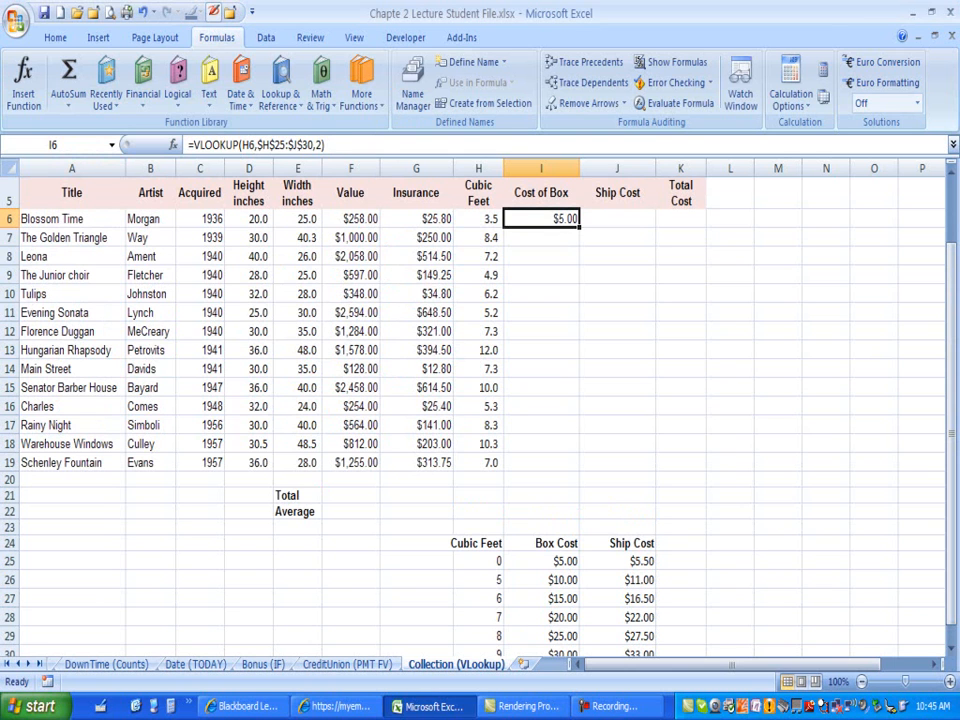
{"action": "left_click", "coordinate": [478, 219]}
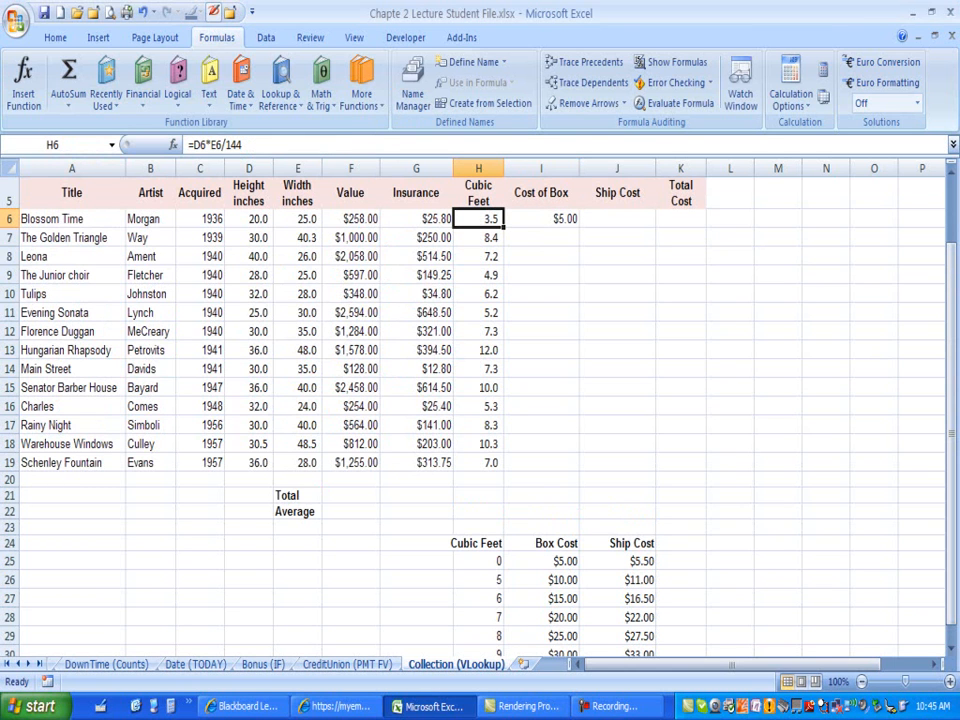
{"action": "left_click_drag", "start_coordinate": [478, 561], "coordinate": [630, 636]}
{"action": "left_click_drag", "start_coordinate": [478, 561], "coordinate": [478, 652]}
{"action": "left_click", "coordinate": [478, 561]}
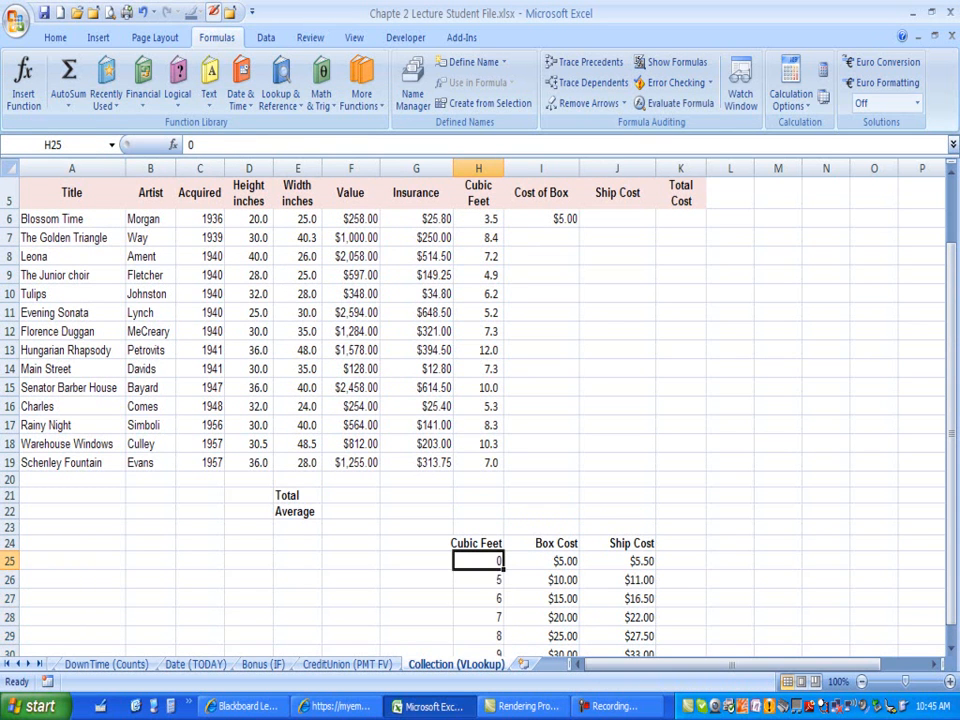
{"action": "left_click", "coordinate": [478, 580]}
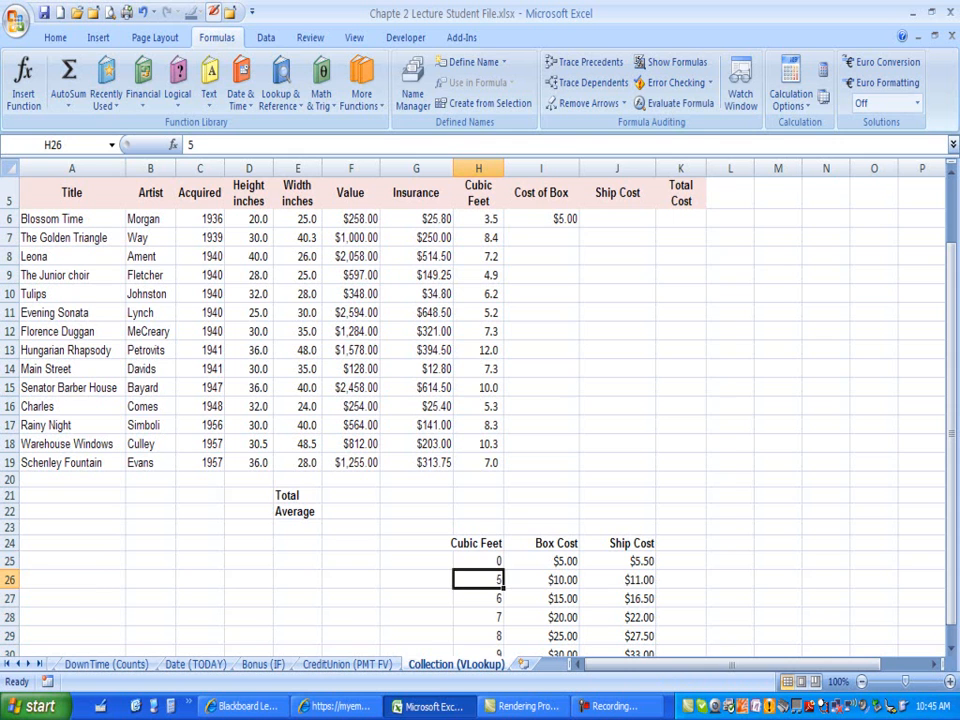
Step: Review the lookup table entries and step through the arguments of the VLOOKUP formula in I6
{"action": "left_click", "coordinate": [478, 561]}
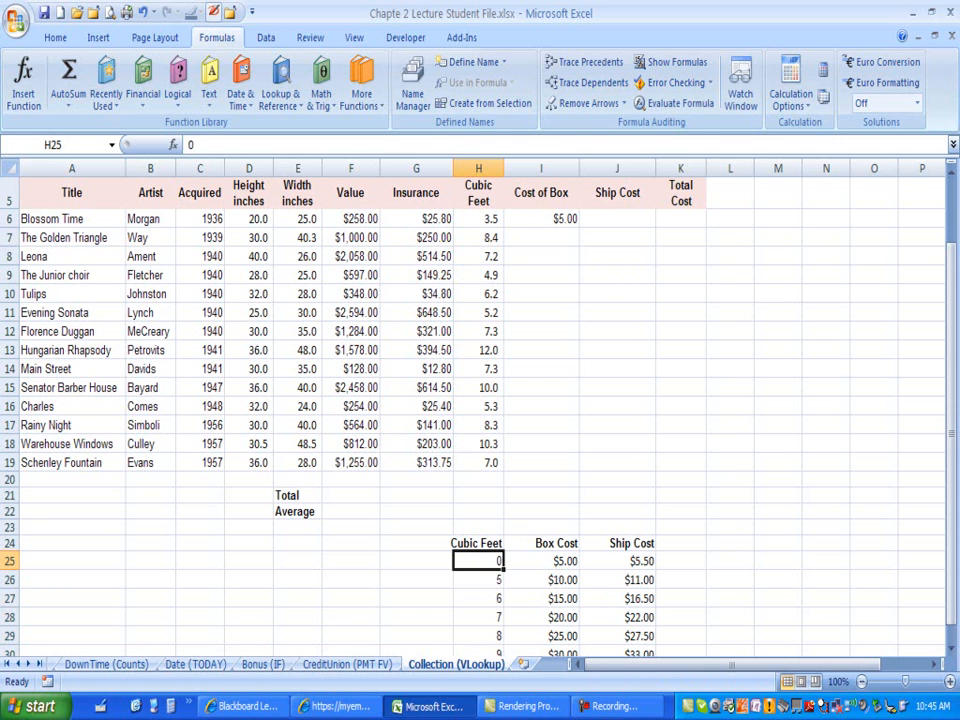
{"action": "left_click", "coordinate": [541, 561]}
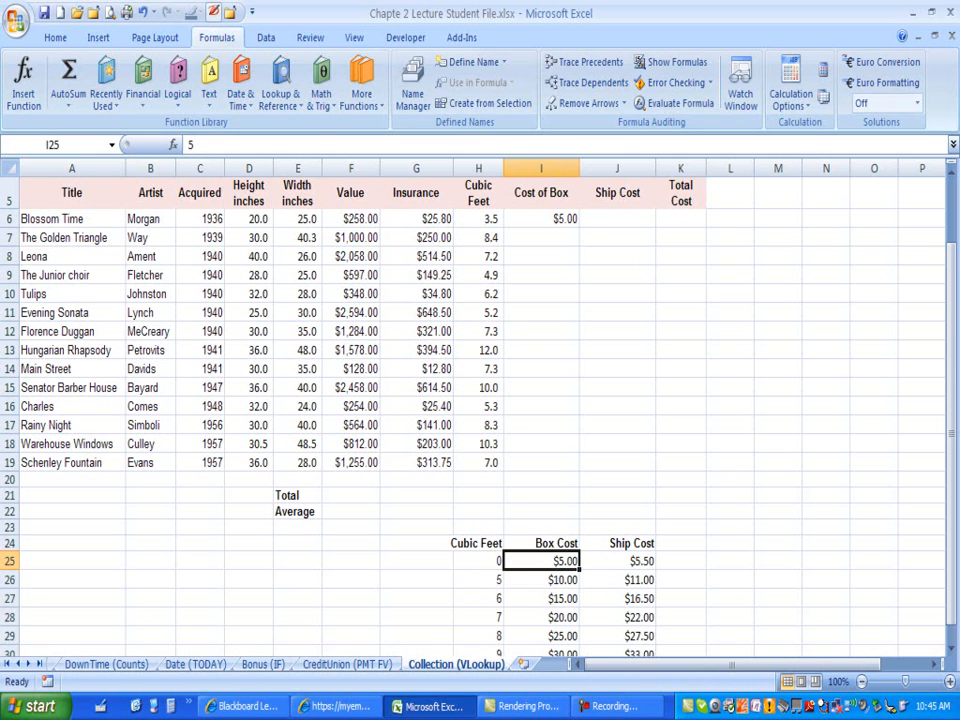
{"action": "left_click", "coordinate": [541, 218]}
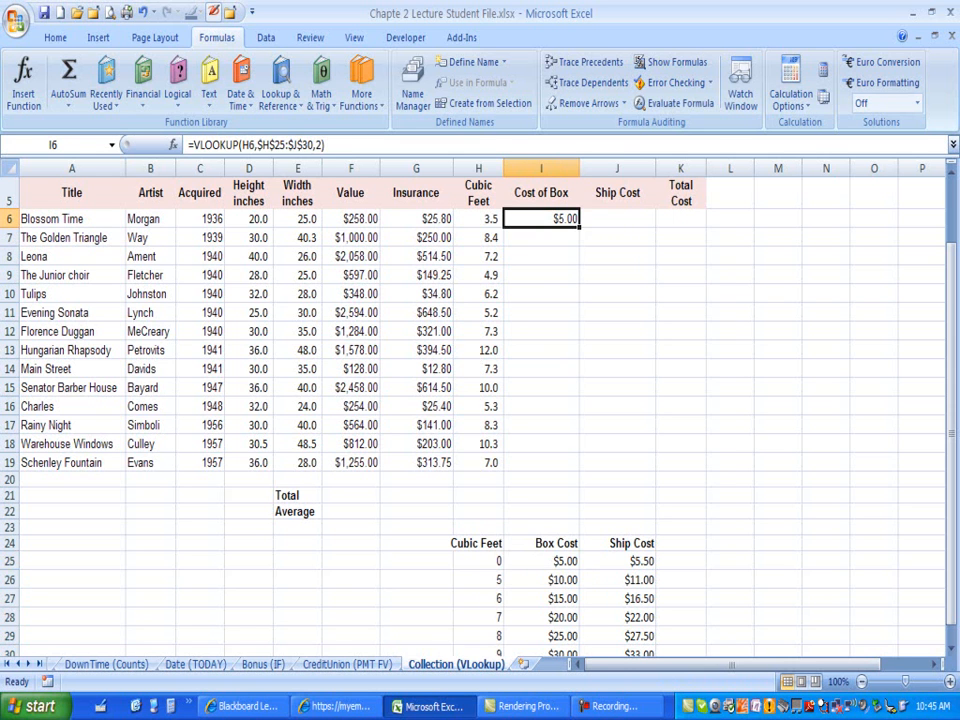
{"action": "key", "text": "F2"}
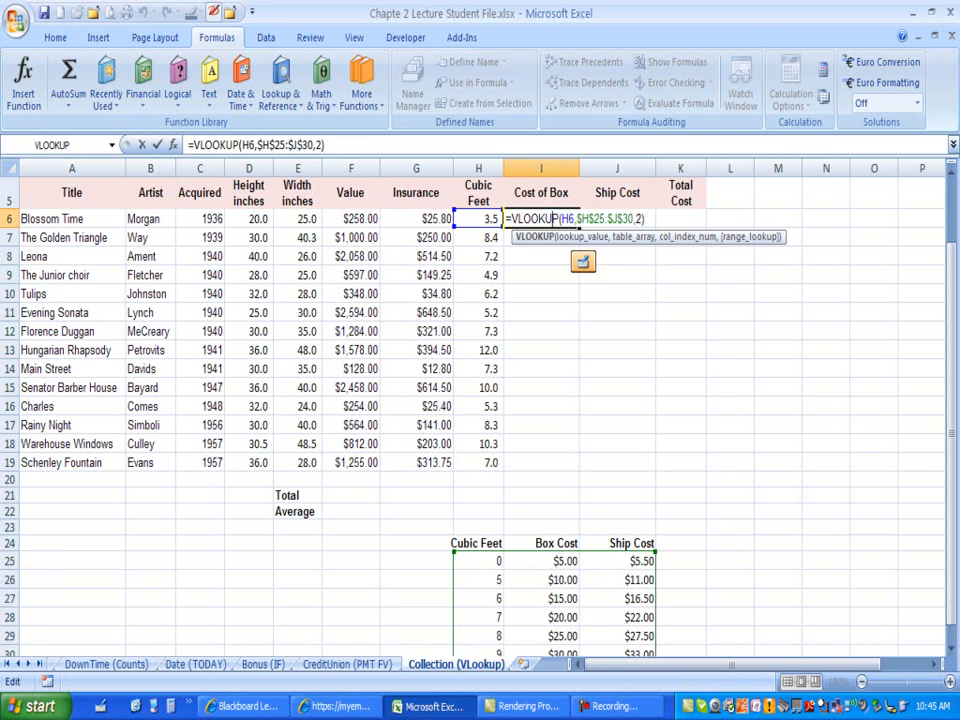
{"action": "double_click", "coordinate": [567, 218]}
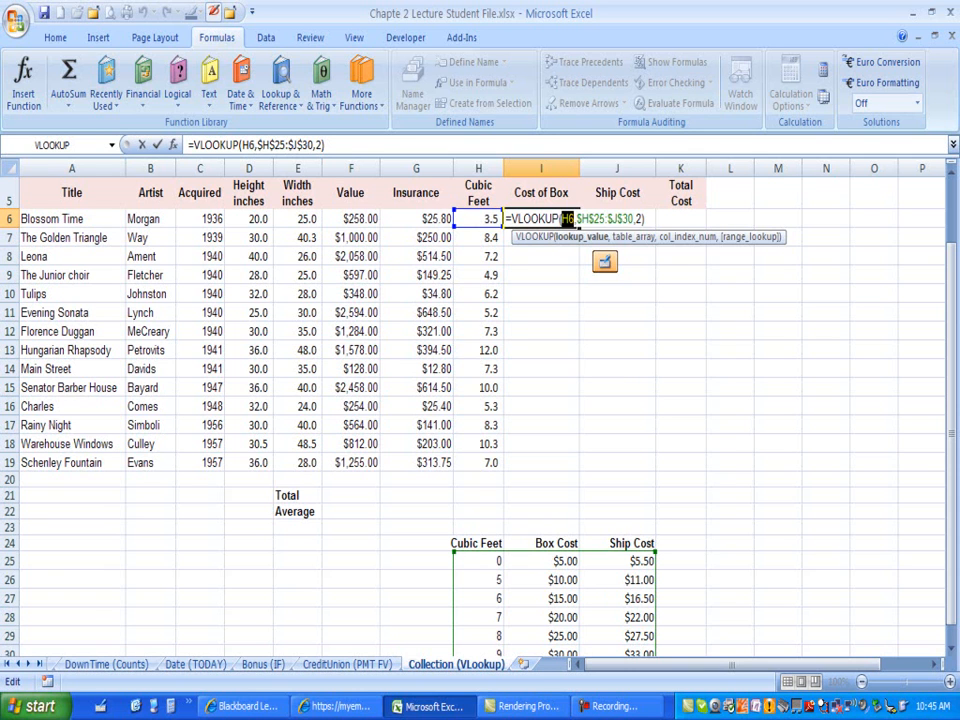
{"action": "left_click", "coordinate": [633, 237]}
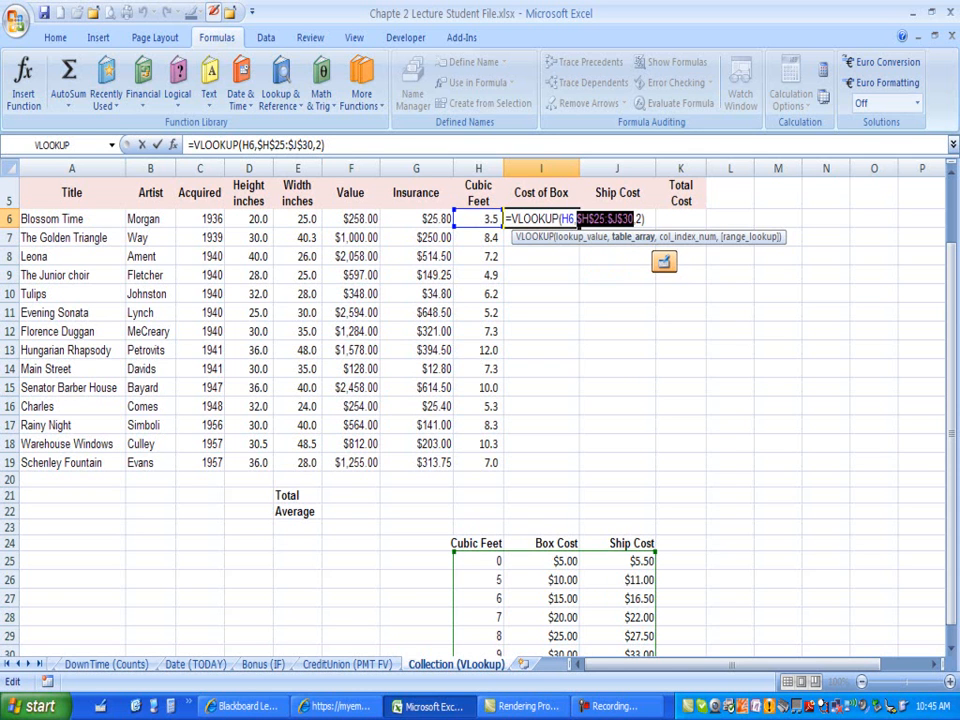
{"action": "mouse_move", "coordinate": [952, 372]}
{"action": "left_mouse_down"}
{"action": "mouse_move", "coordinate": [952, 382]}
{"action": "mouse_move", "coordinate": [952, 372]}
{"action": "left_mouse_up"}
{"action": "left_click", "coordinate": [688, 237]}
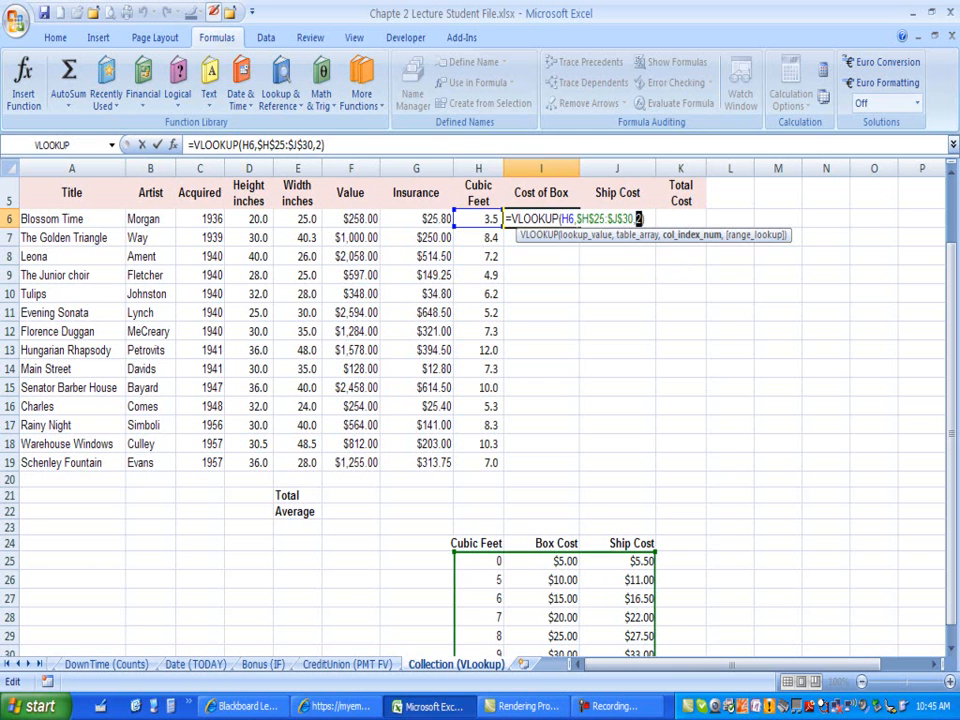
{"action": "key", "text": "ctrl+Return"}
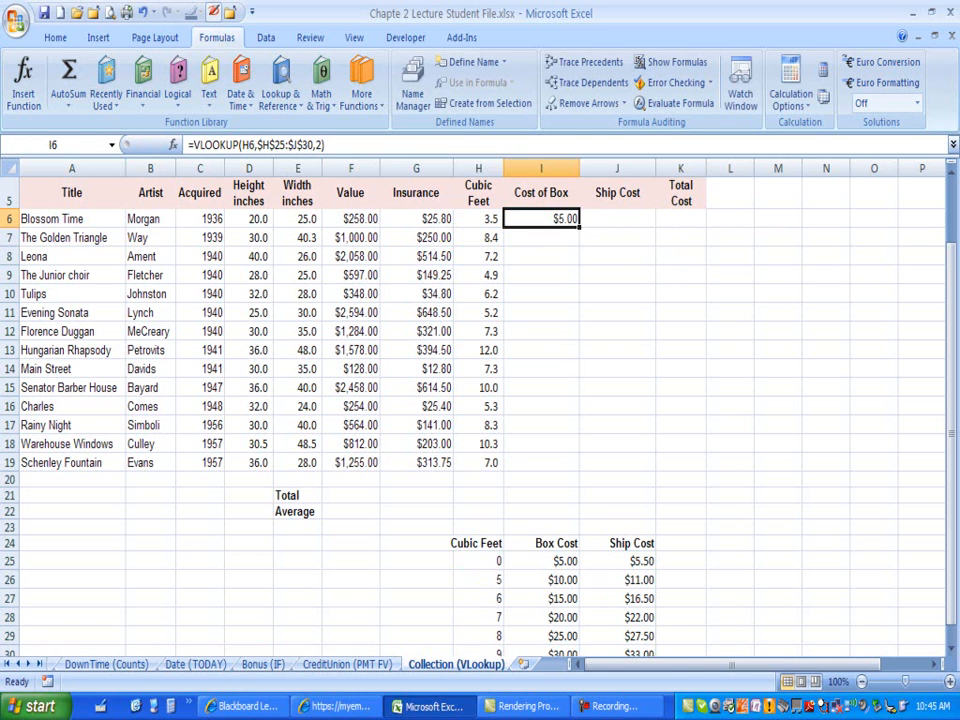
Step: Copy the Cost of Box formula down through I19 and inspect the copied formula's arguments in I7
{"action": "left_click_drag", "start_coordinate": [578, 227], "coordinate": [578, 465]}
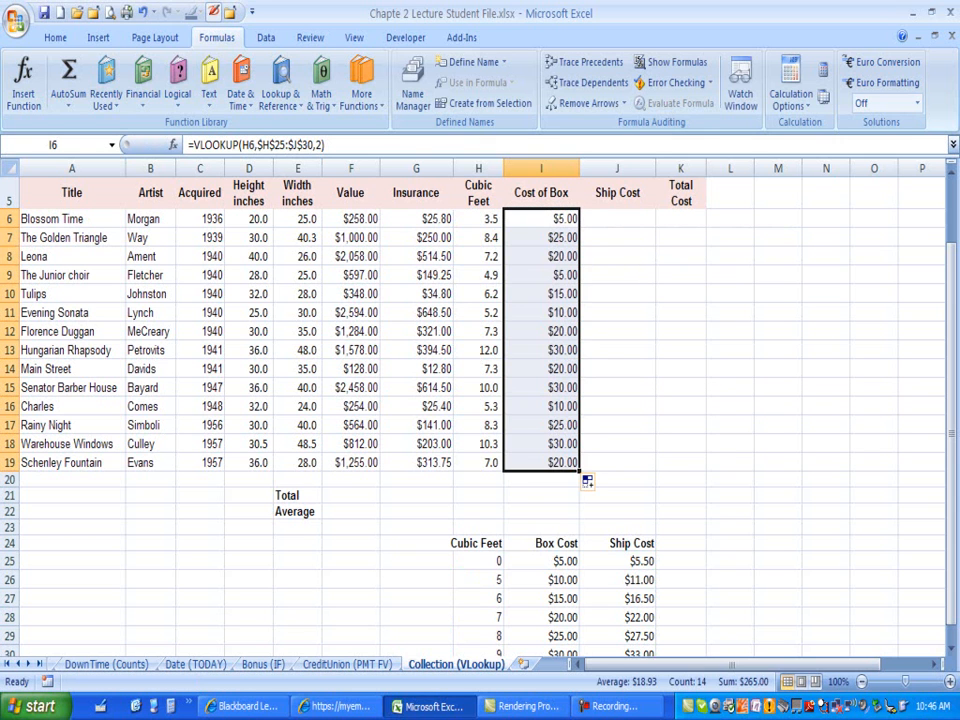
{"action": "double_click", "coordinate": [541, 237]}
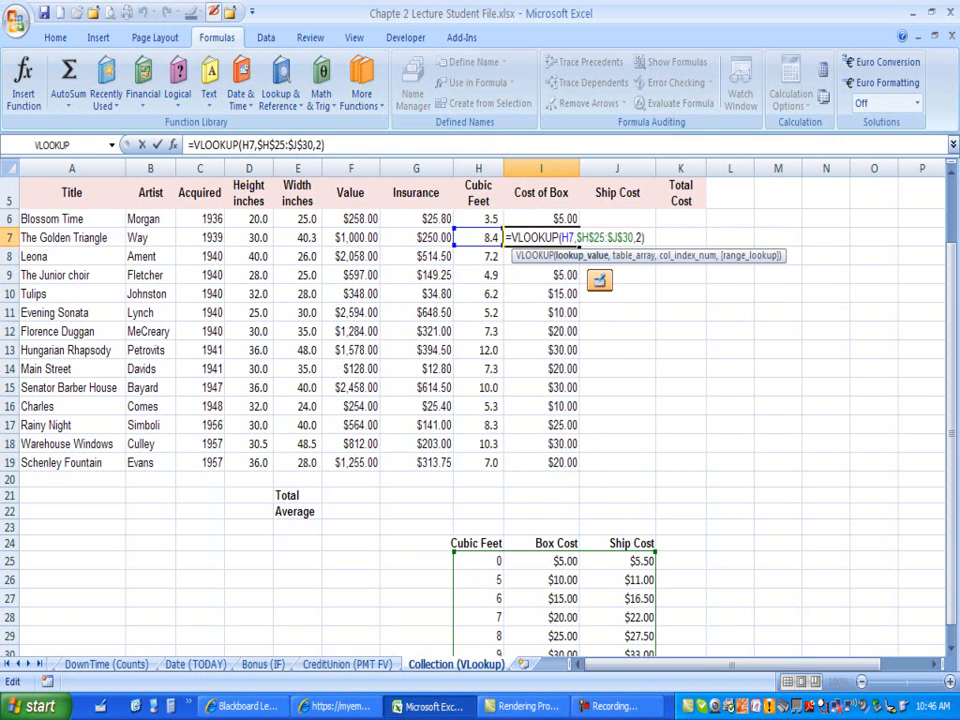
{"action": "double_click", "coordinate": [567, 237]}
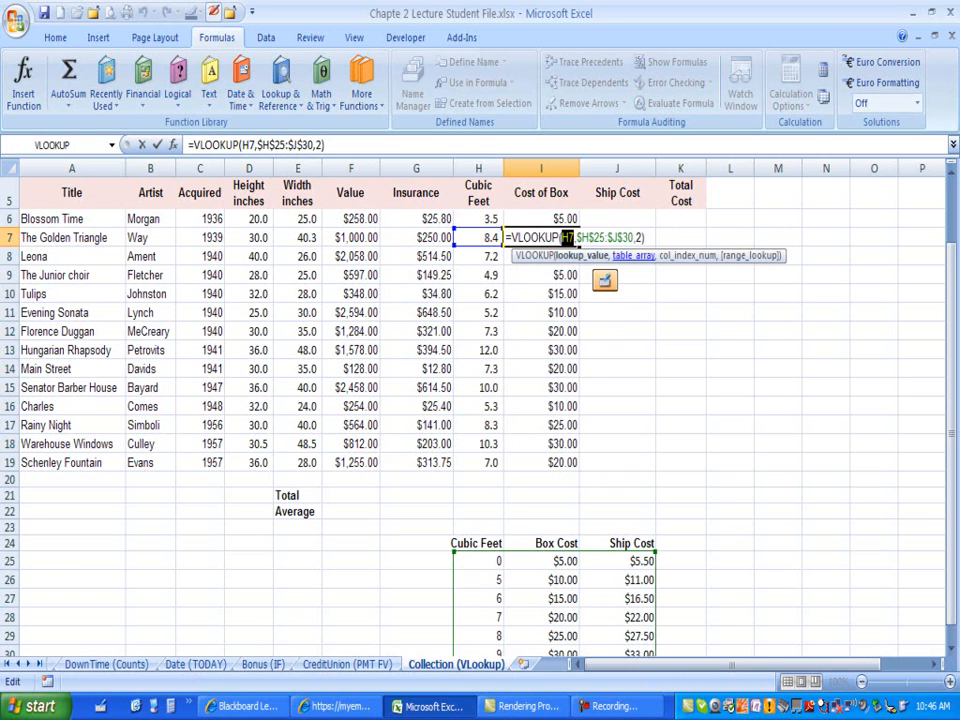
{"action": "left_click_drag", "start_coordinate": [577, 237], "coordinate": [634, 237]}
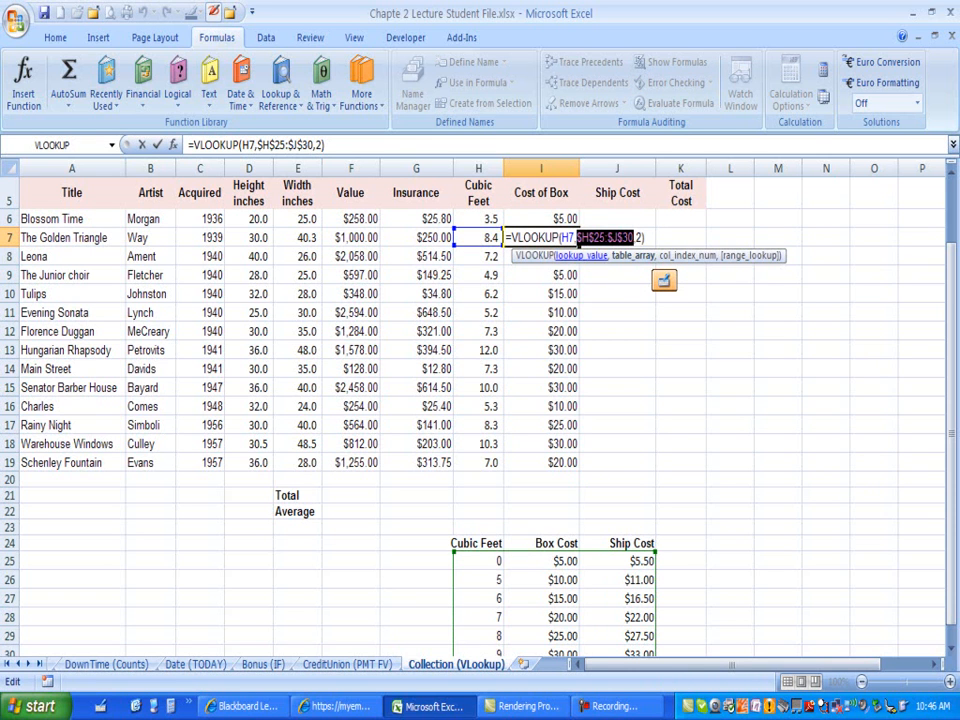
{"action": "left_click", "coordinate": [687, 255]}
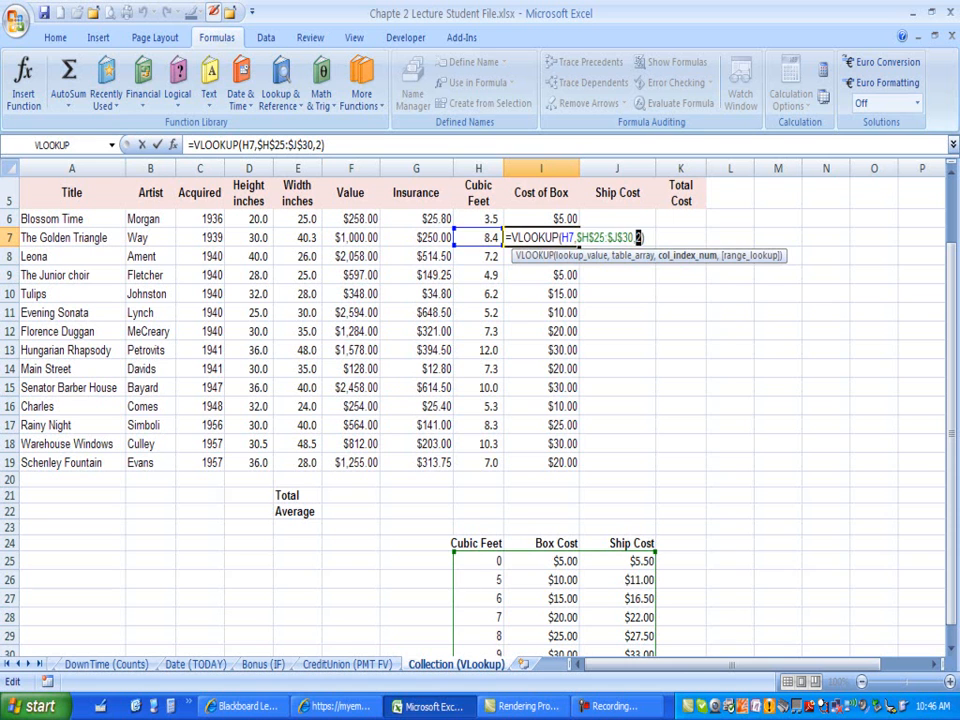
{"action": "key", "text": "ctrl+Return"}
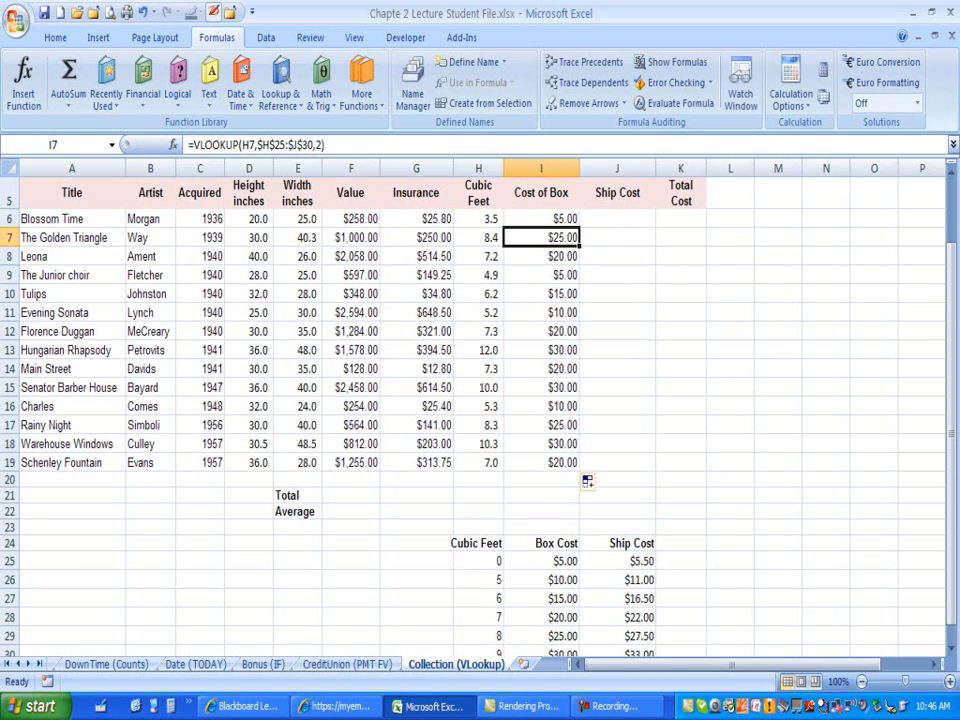
Step: Compare the first artwork's cubic feet with the Ship Cost column of the lookup table
{"action": "left_click", "coordinate": [541, 218]}
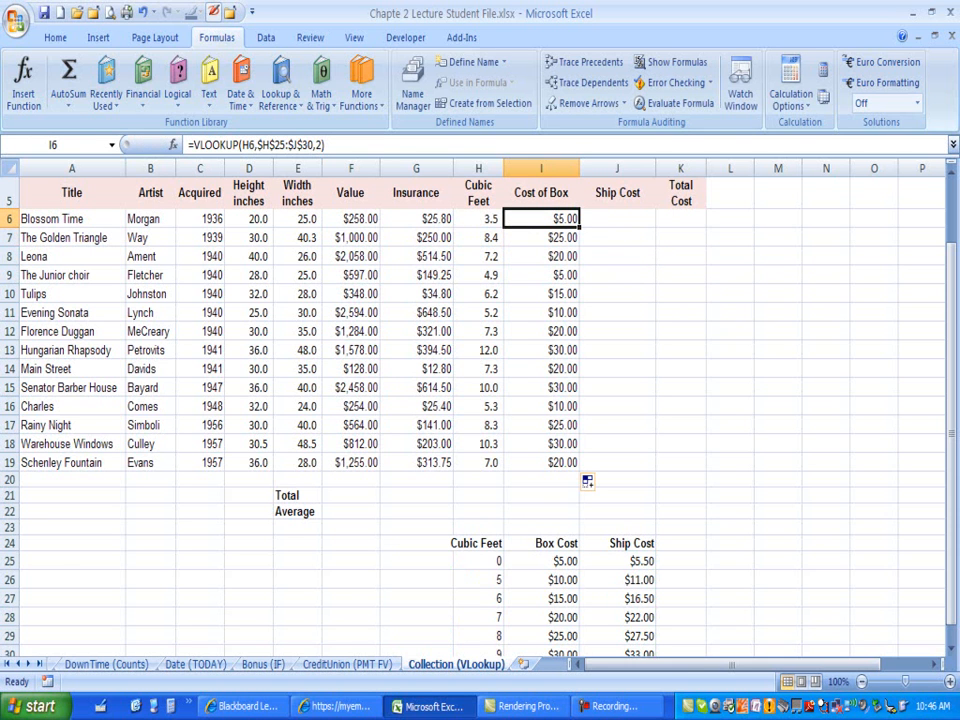
{"action": "left_click", "coordinate": [617, 218]}
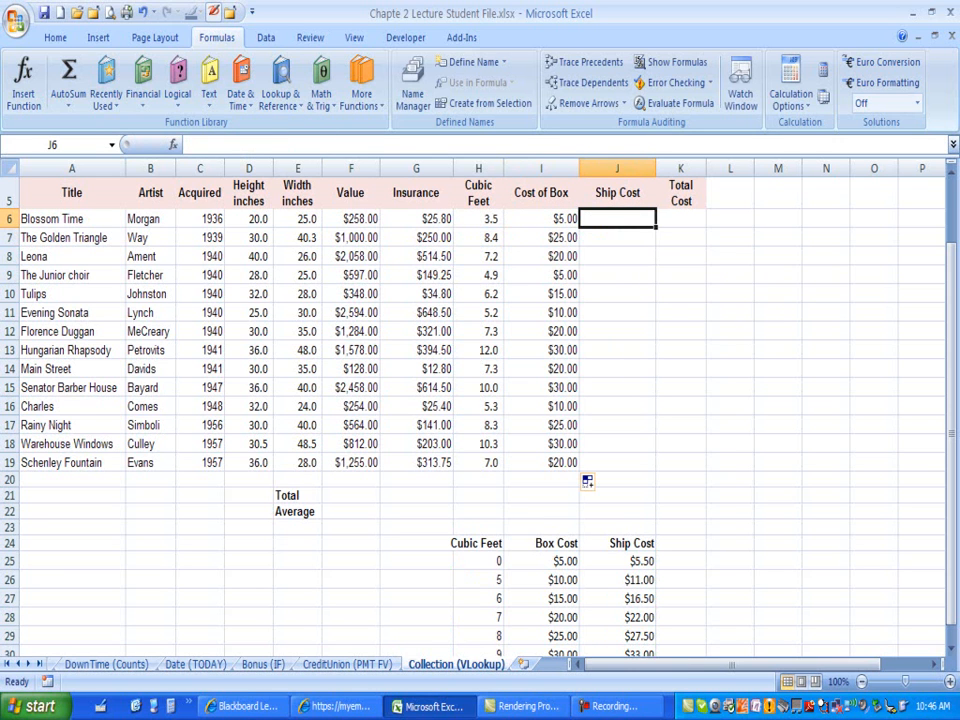
{"action": "left_click", "coordinate": [478, 219]}
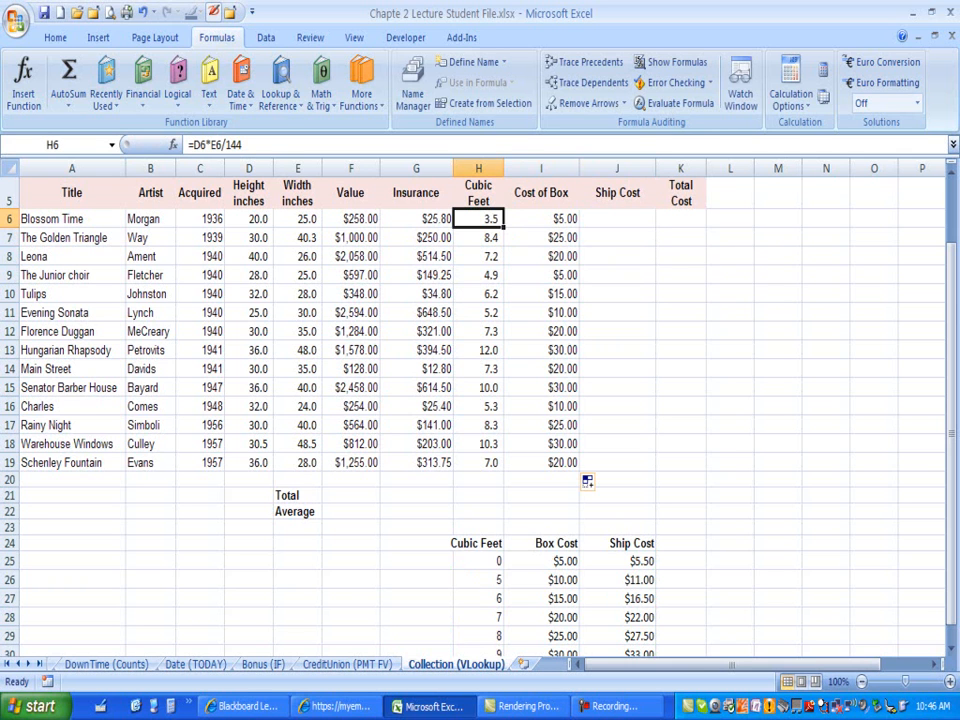
{"action": "left_click", "coordinate": [617, 218]}
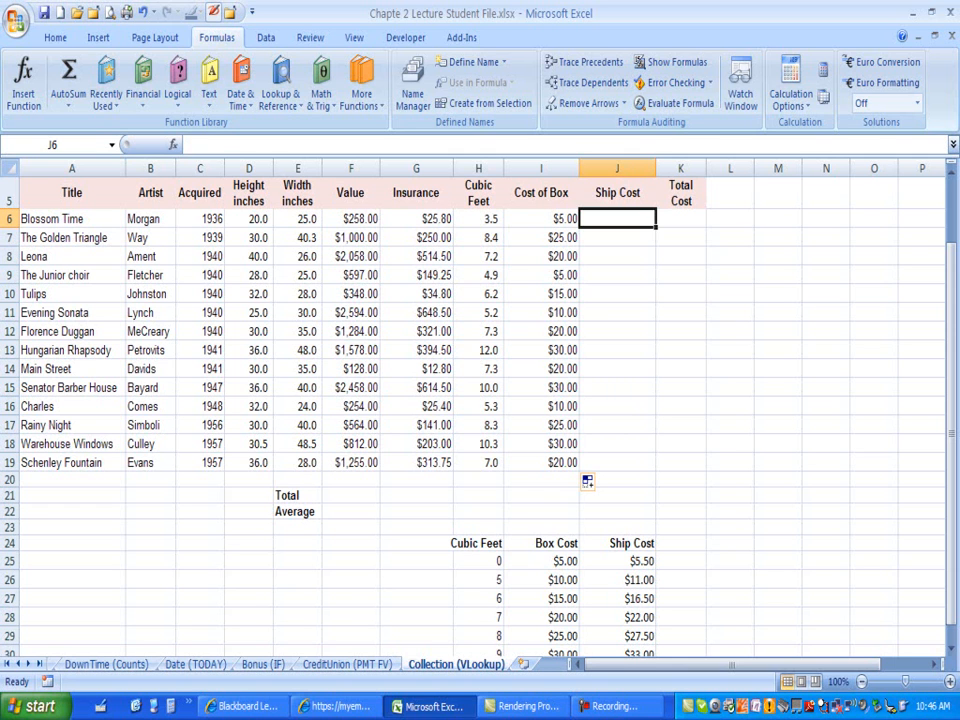
{"action": "left_click_drag", "start_coordinate": [630, 543], "coordinate": [630, 636]}
{"action": "left_click", "coordinate": [617, 219]}
Step: Insert a VLOOKUP function in cell J6 with H6 as the lookup value
{"action": "left_click", "coordinate": [281, 95]}
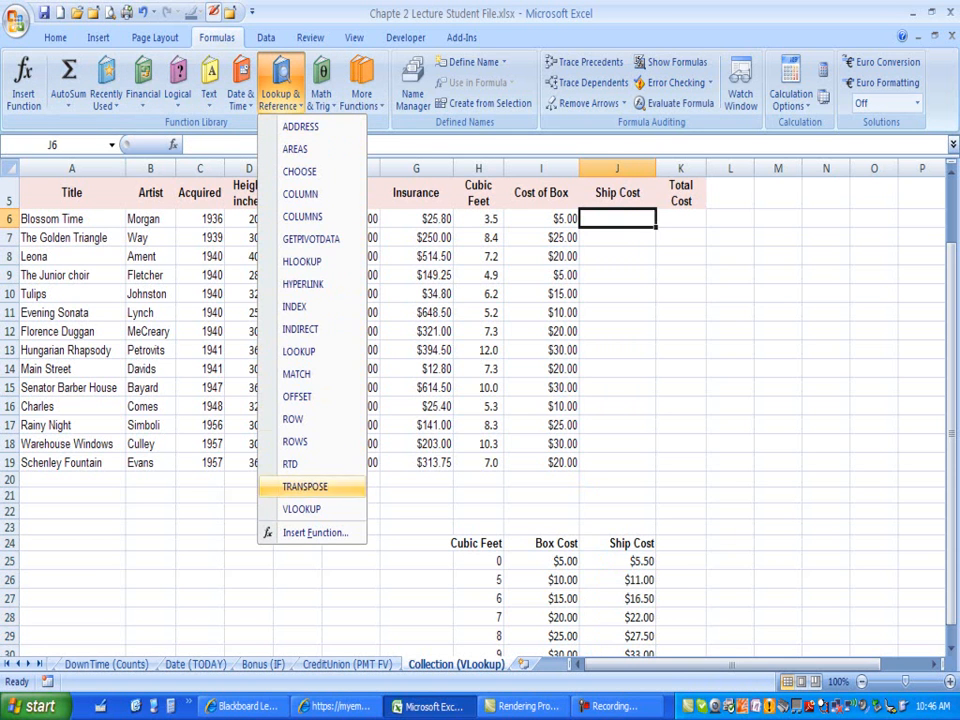
{"action": "left_click", "coordinate": [300, 508]}
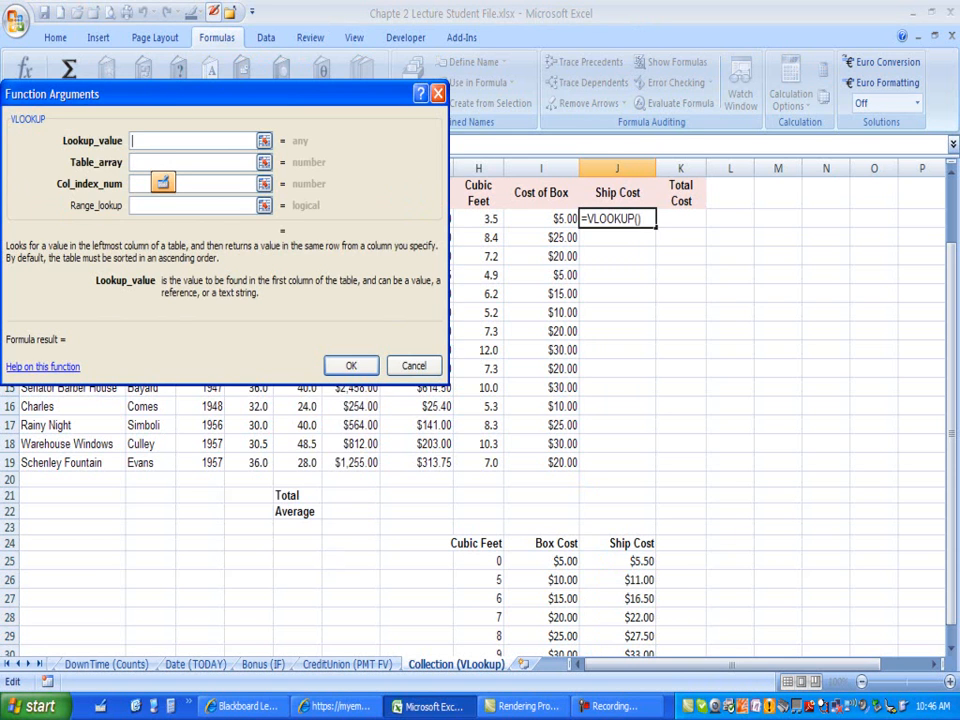
{"action": "left_click_drag", "start_coordinate": [99, 101], "coordinate": [147, 253]}
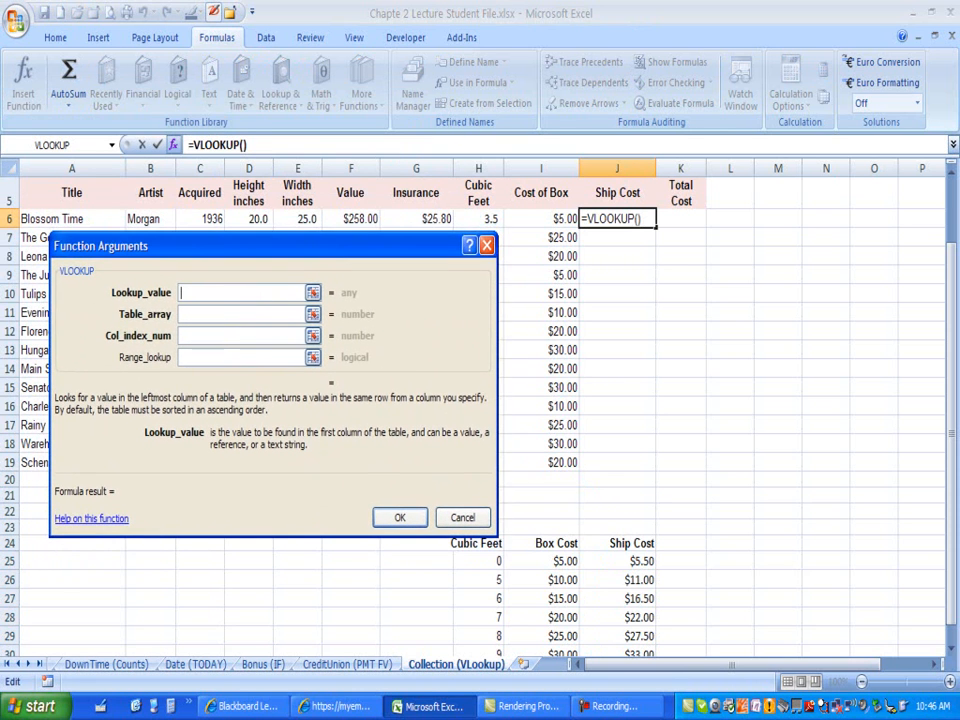
{"action": "type", "text": "H6"}
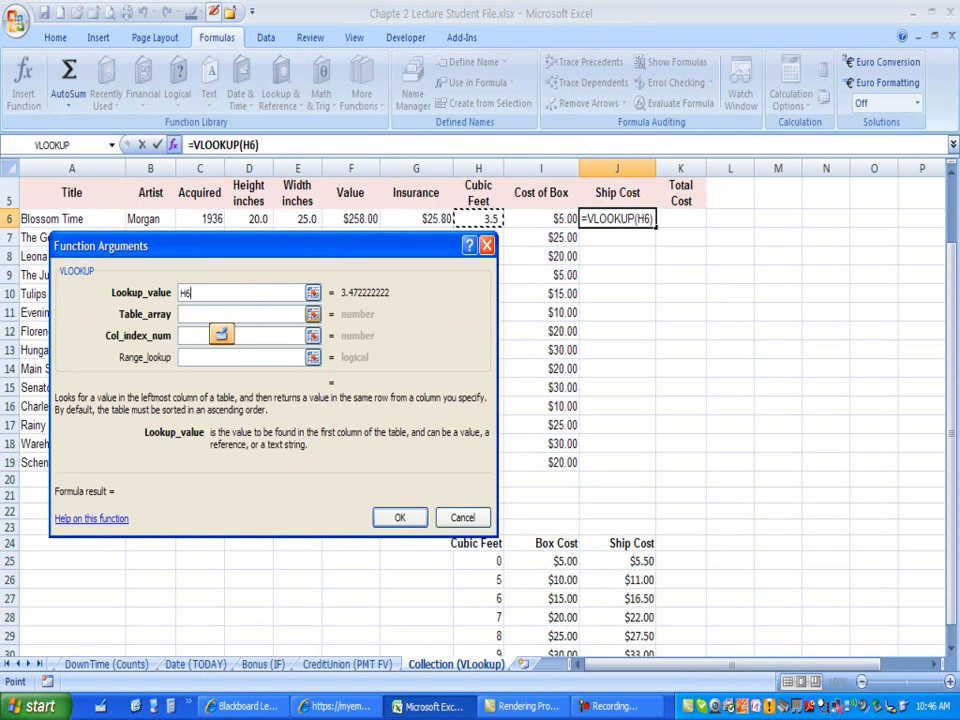
{"action": "key", "text": "Tab"}
Step: Set the table array to $H$25:$J$30 and the column index number to 3, finishing the Ship Cost formula
{"action": "left_click_drag", "start_coordinate": [498, 561], "coordinate": [645, 632]}
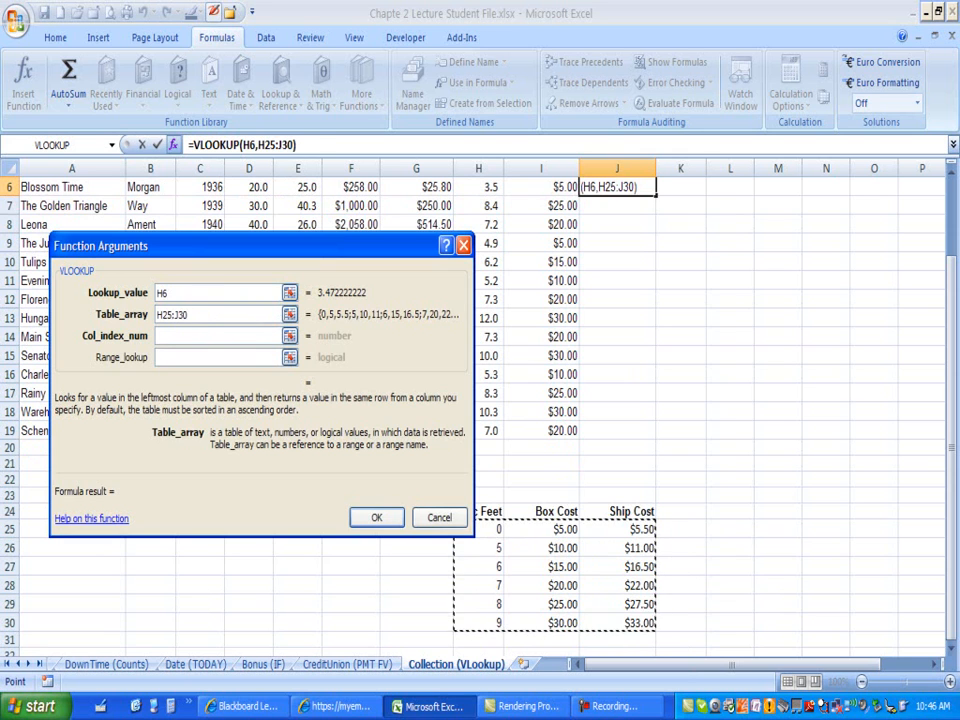
{"action": "key", "text": "F4"}
{"action": "key", "text": "Tab"}
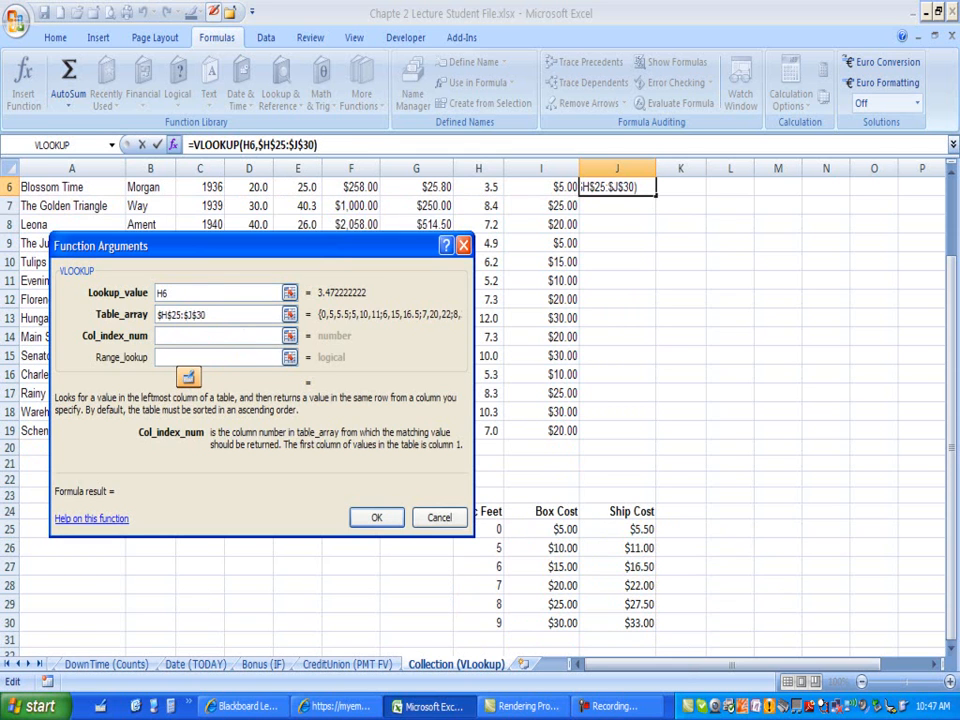
{"action": "type", "text": "3"}
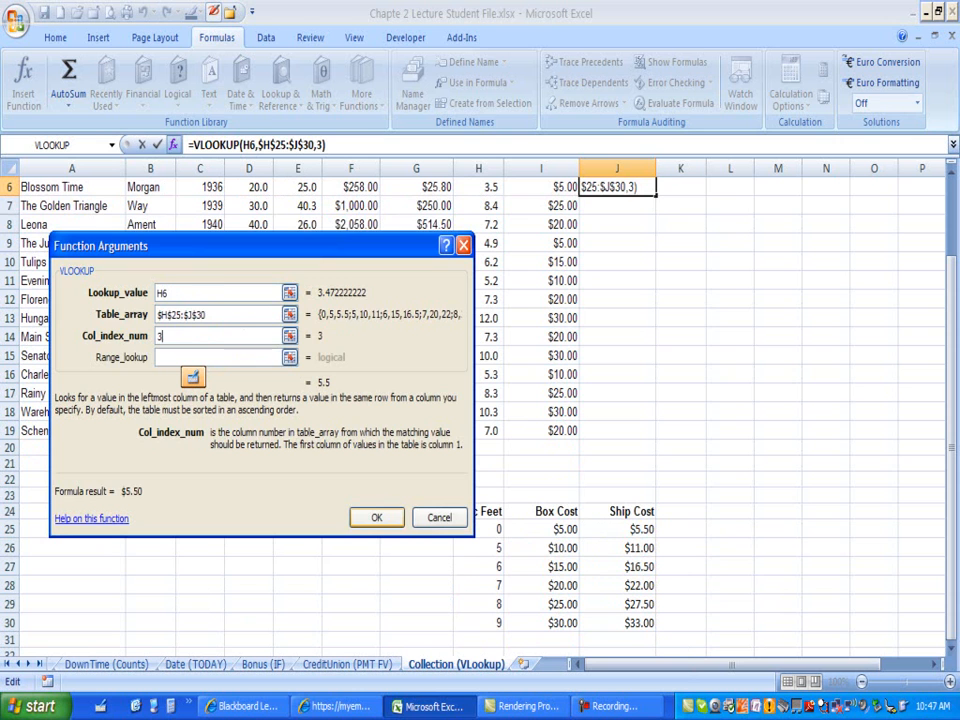
{"action": "key", "text": "Return"}
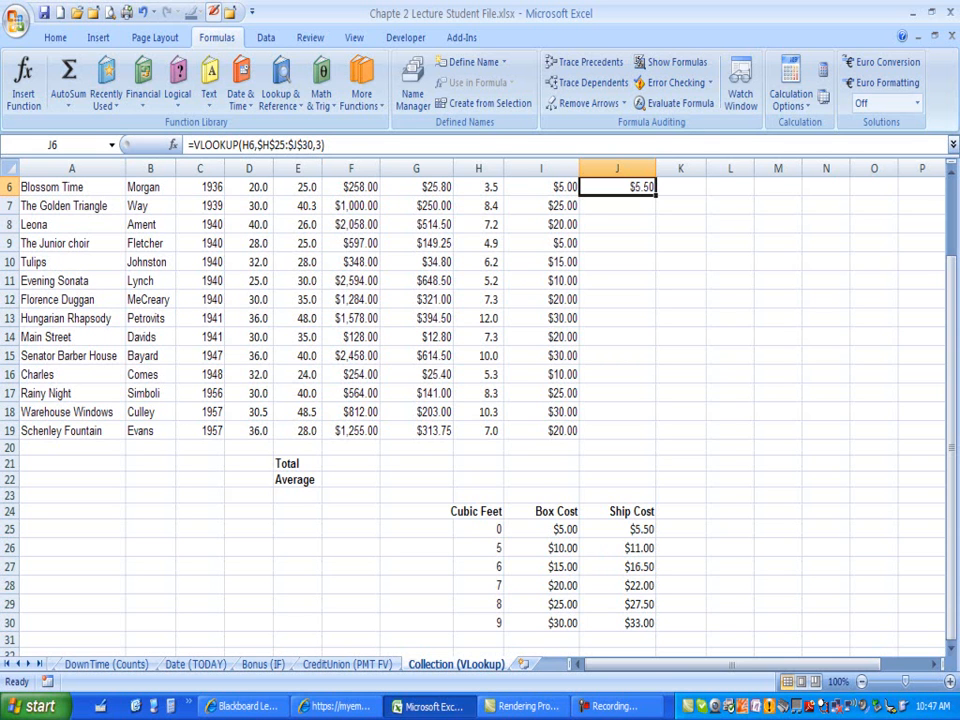
Step: Copy the Ship Cost formula down through J19 and inspect the copied formula's arguments in J14
{"action": "left_click_drag", "start_coordinate": [656, 196], "coordinate": [656, 438]}
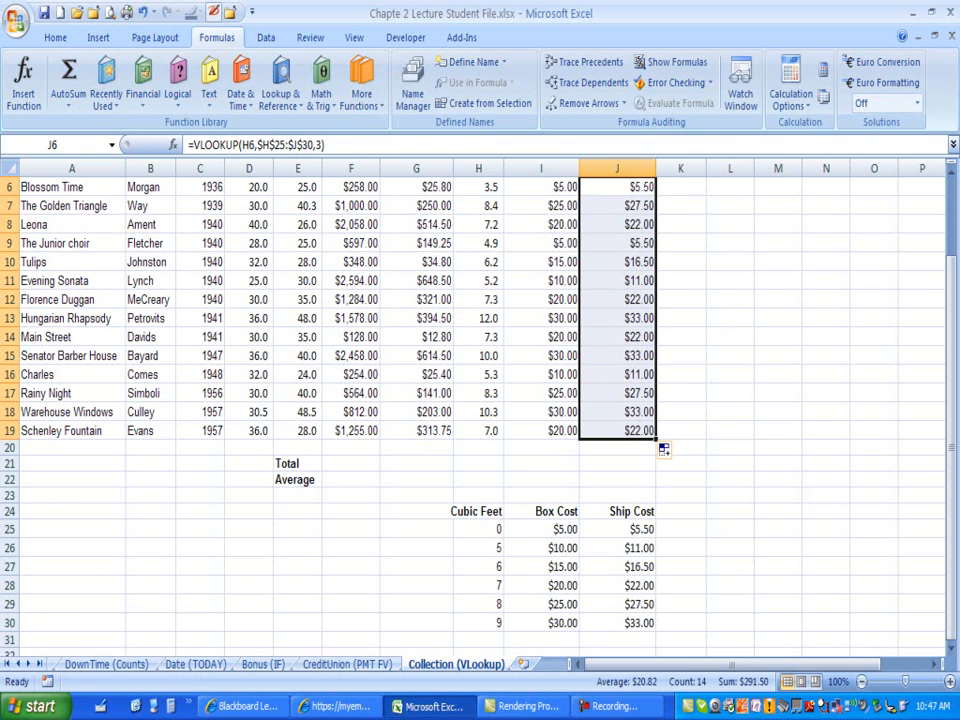
{"action": "double_click", "coordinate": [640, 337]}
{"action": "double_click", "coordinate": [645, 337]}
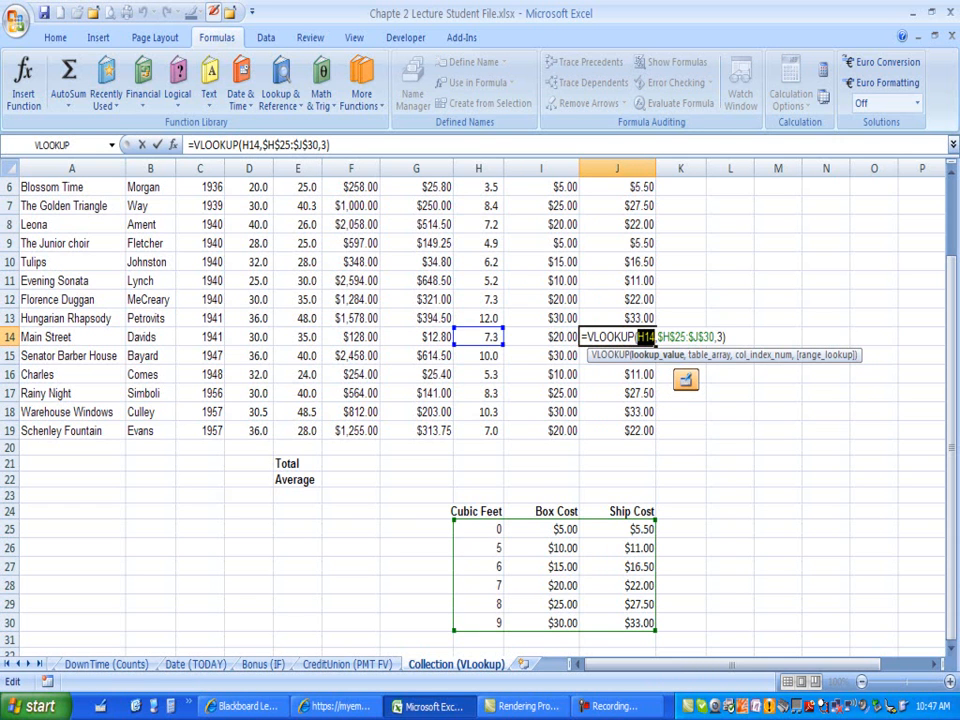
{"action": "left_click", "coordinate": [709, 355]}
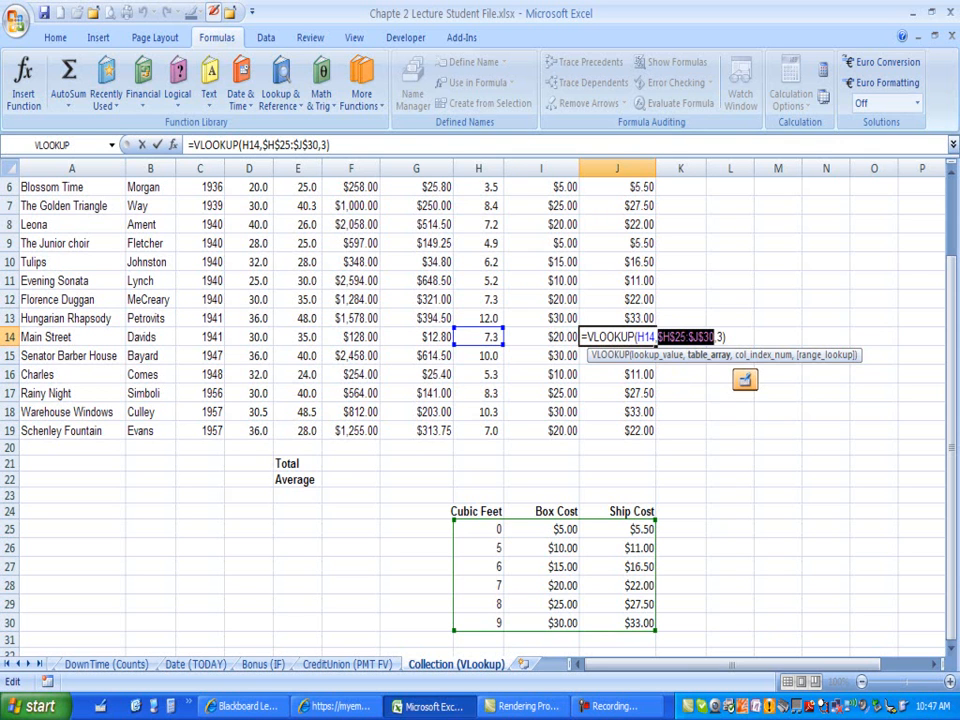
{"action": "left_click", "coordinate": [655, 354]}
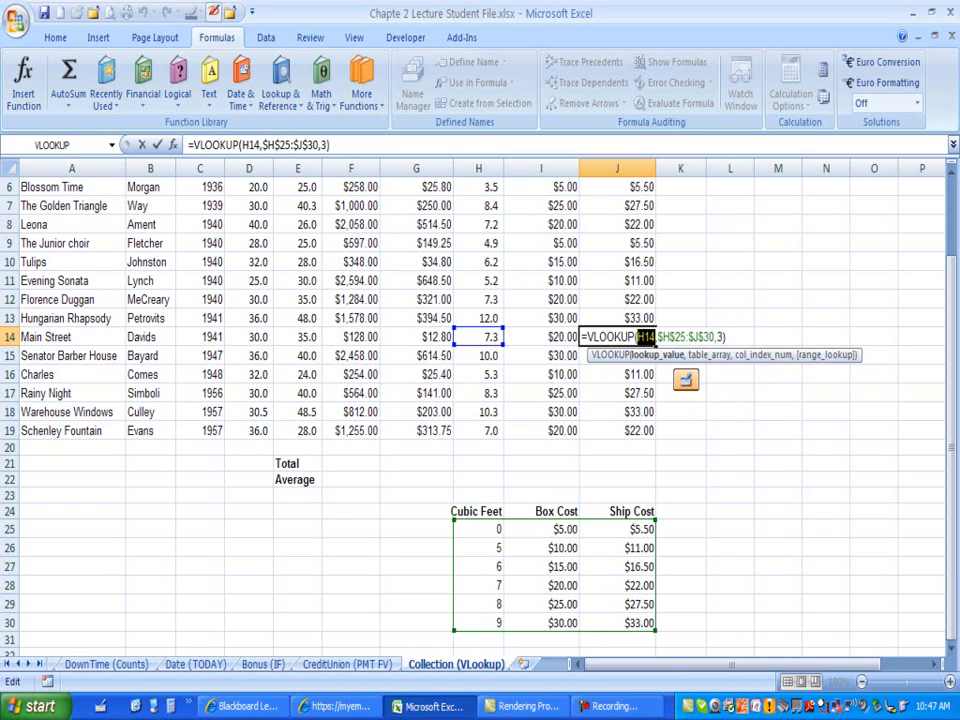
{"action": "left_click", "coordinate": [478, 604]}
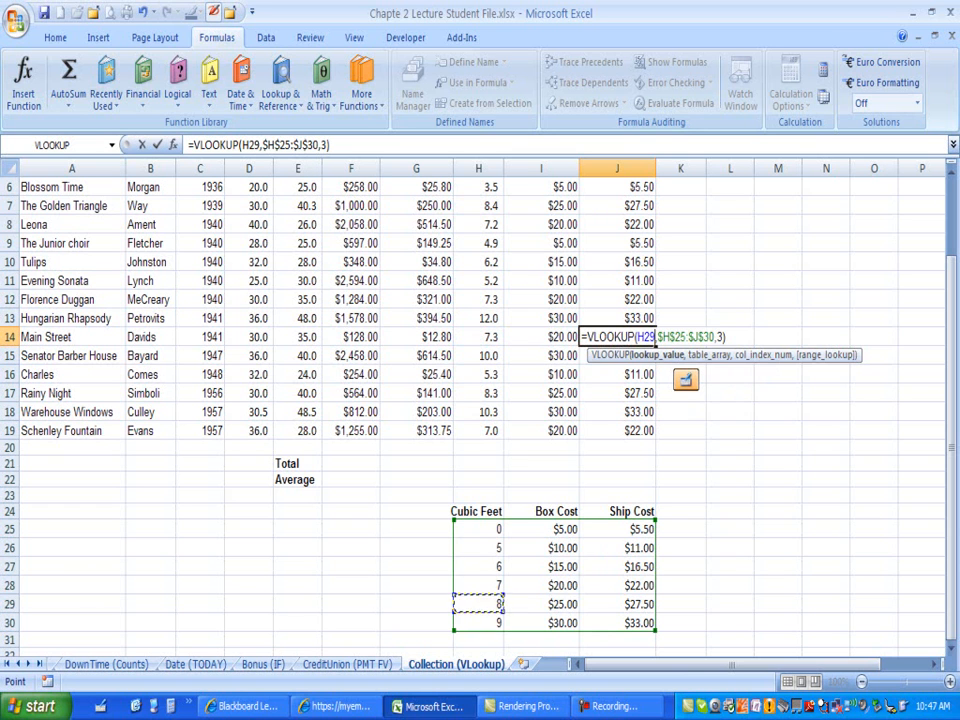
{"action": "key", "text": "Escape"}
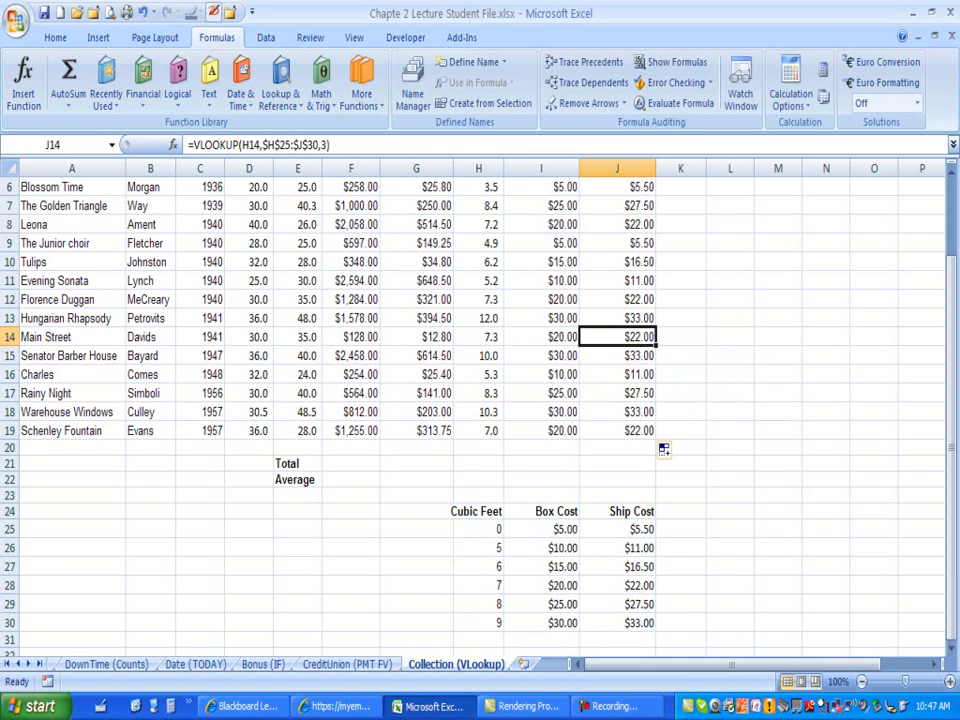
{"action": "key", "text": "F2"}
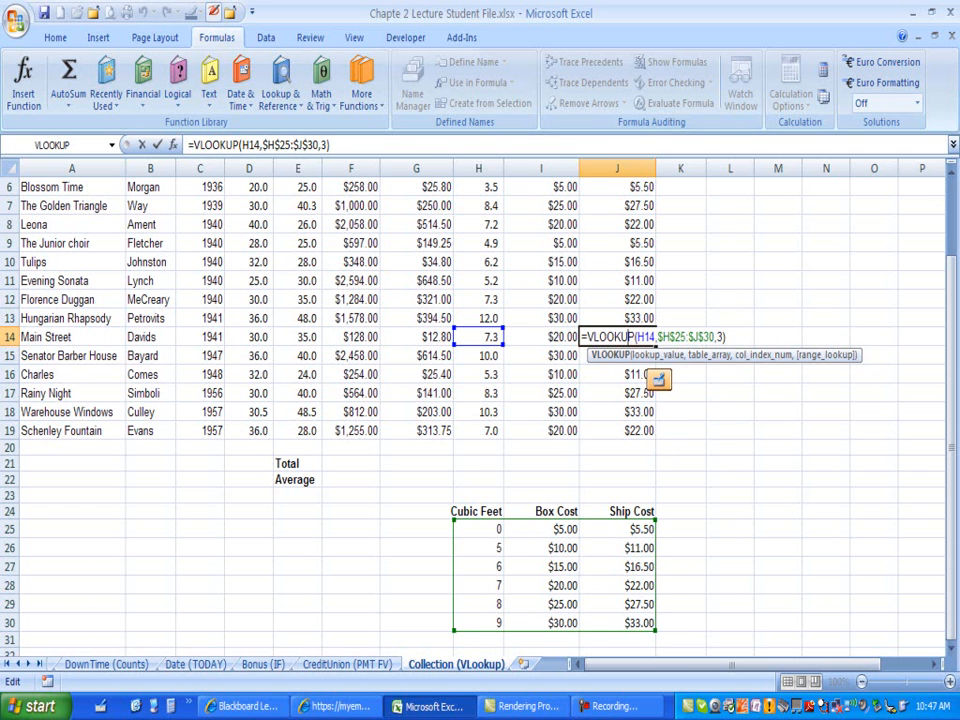
{"action": "left_click", "coordinate": [763, 354]}
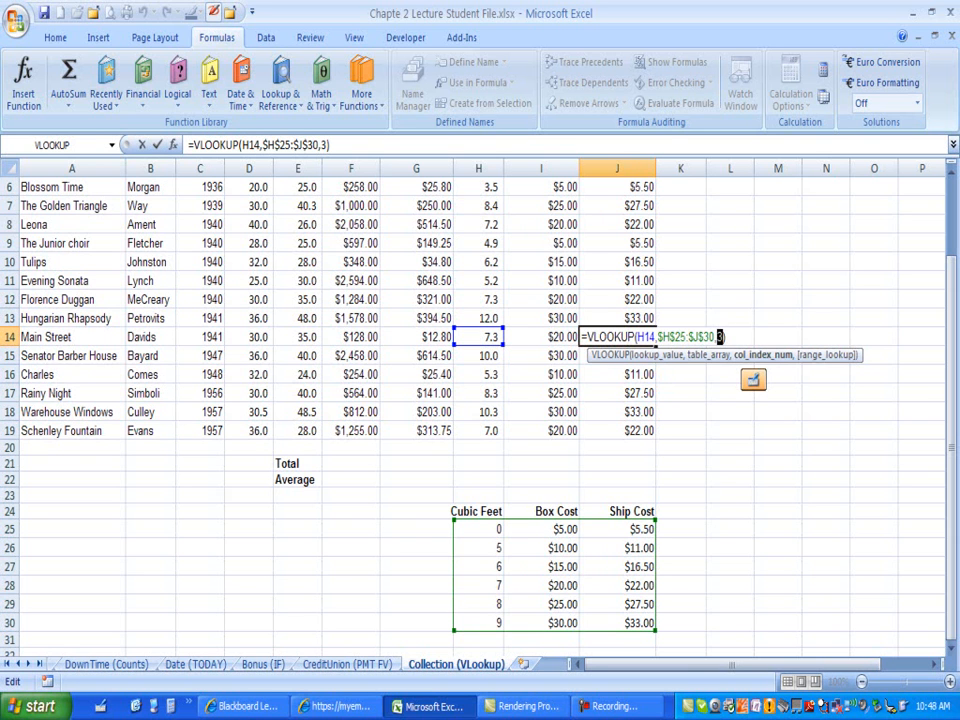
{"action": "key", "text": "Escape"}
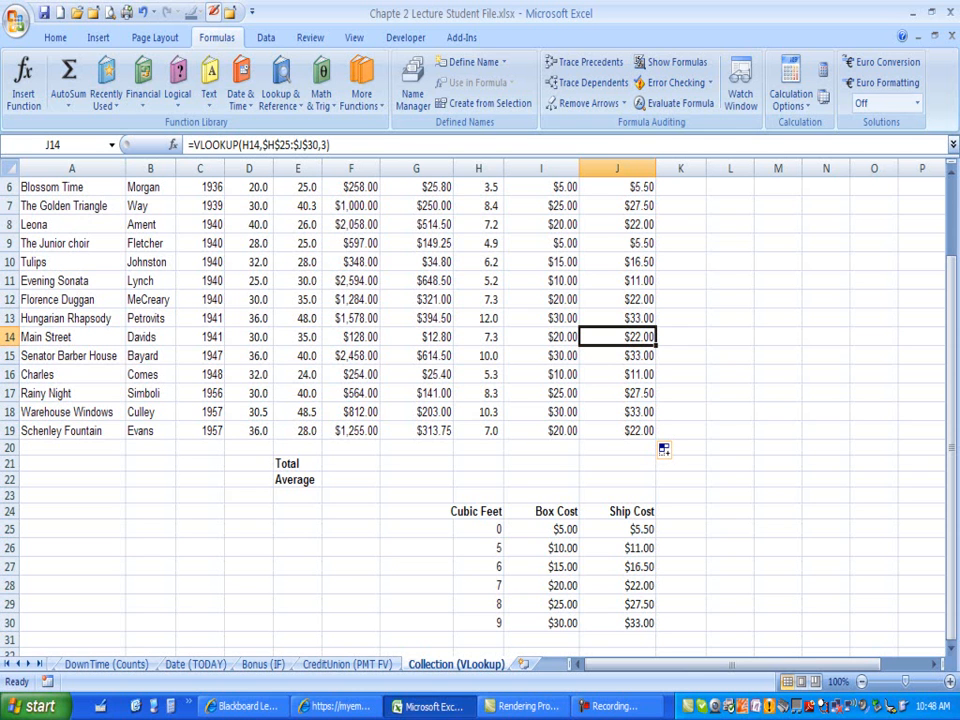
Step: Select the Cubic Feet values in H6 through H19
{"action": "left_click_drag", "start_coordinate": [951, 362], "coordinate": [951, 301]}
{"action": "left_click", "coordinate": [479, 279]}
{"action": "left_click_drag", "start_coordinate": [479, 279], "coordinate": [479, 522]}
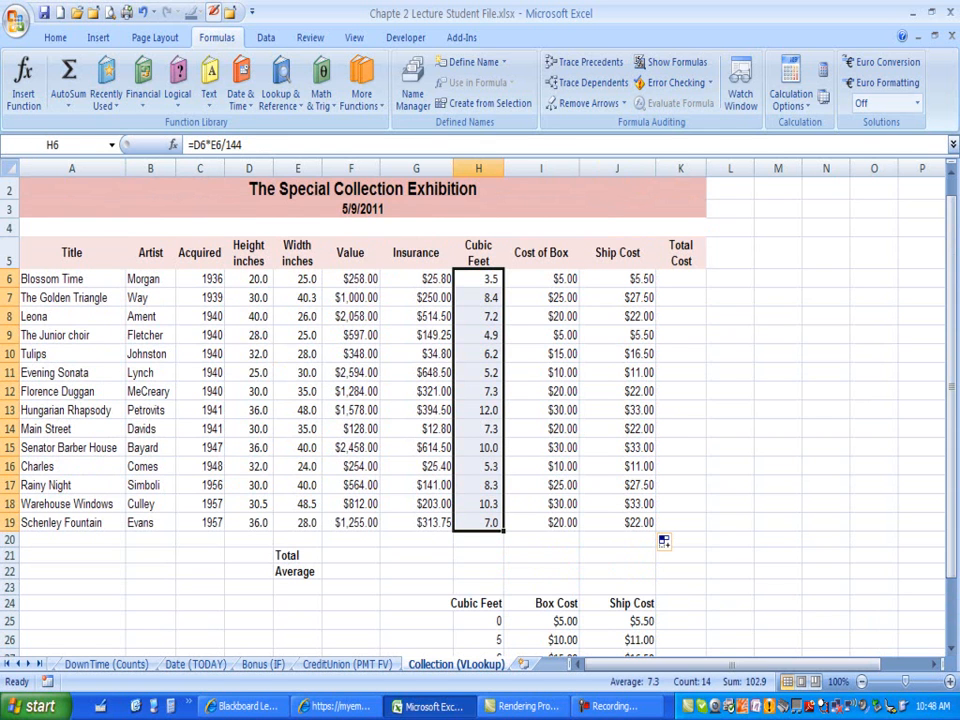